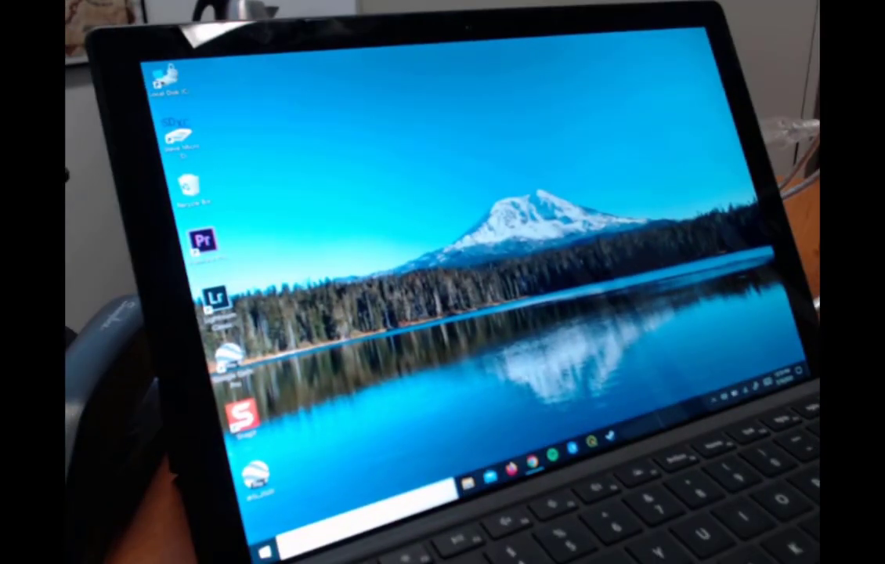
# Launch Snagit from its desktop icon to bring up the capture window
pyautogui.click(241, 415)
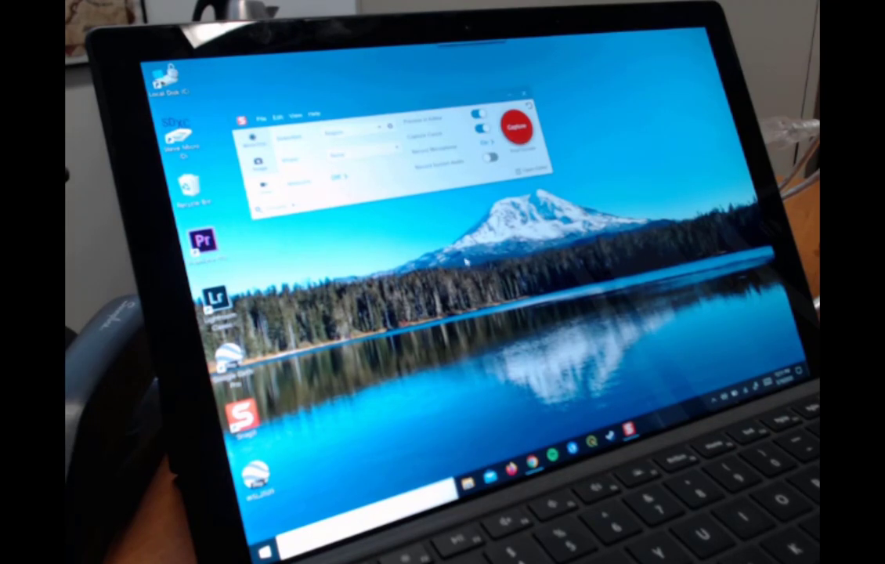
# Open the 'Recording example' presentation from Google Drive in Chrome
pyautogui.click(532, 462)
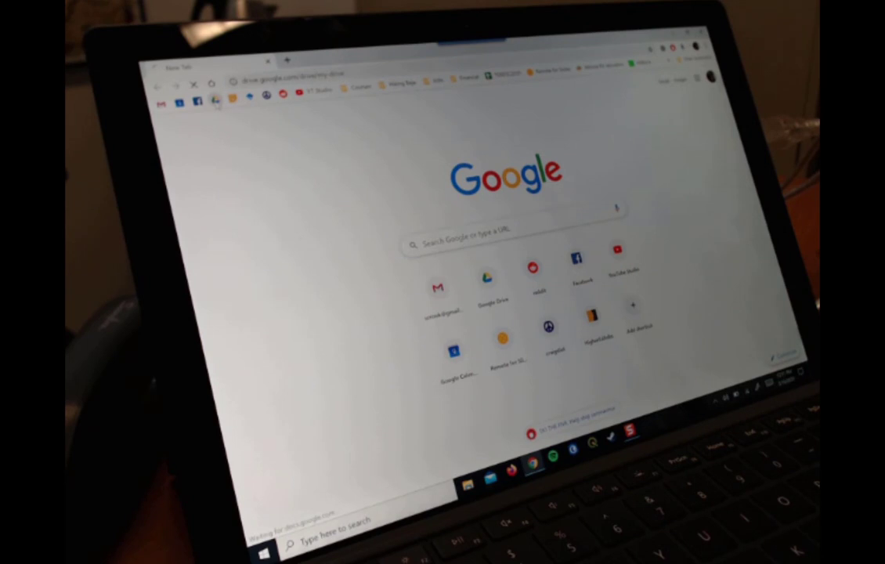
pyautogui.click(217, 101)
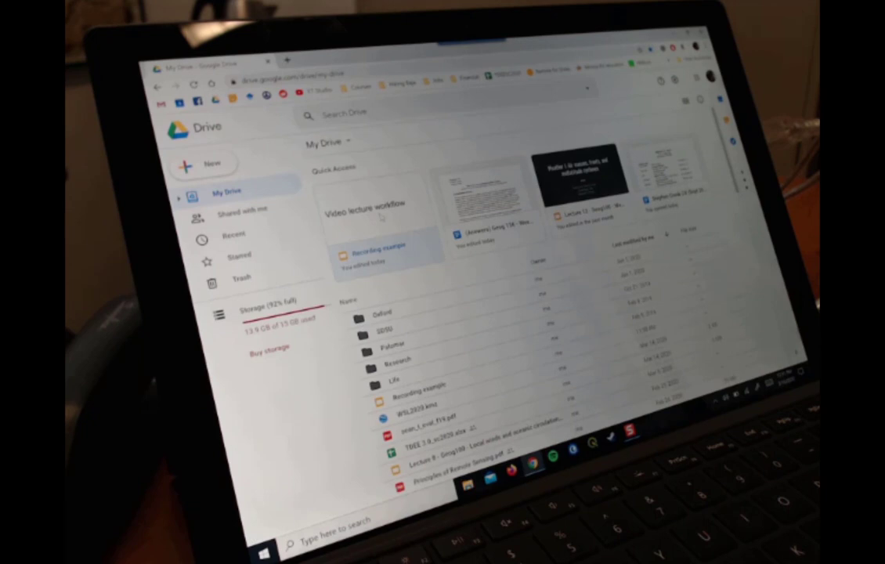
pyautogui.click(382, 211)
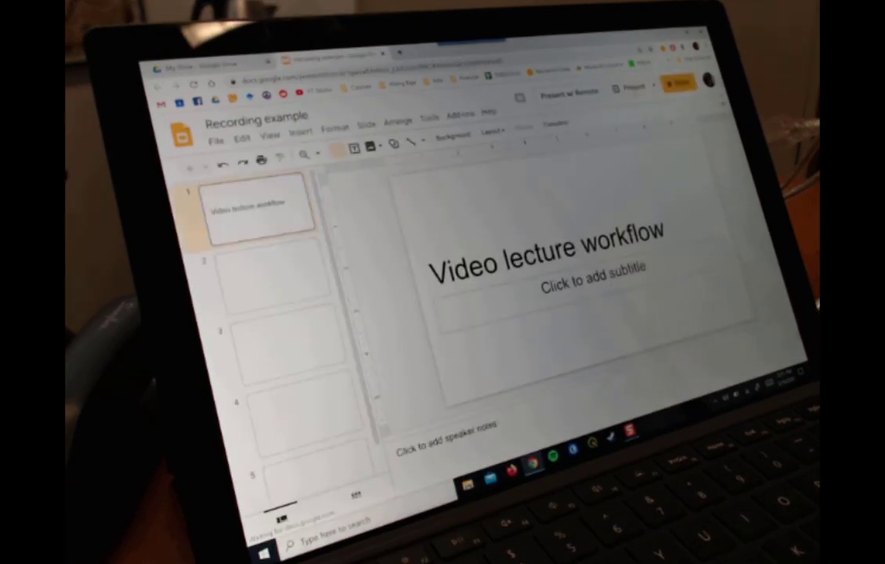
# Play the 'Video lecture workflow' slideshow full screen and confirm it as the Snagit capture area
pyautogui.click(634, 90)
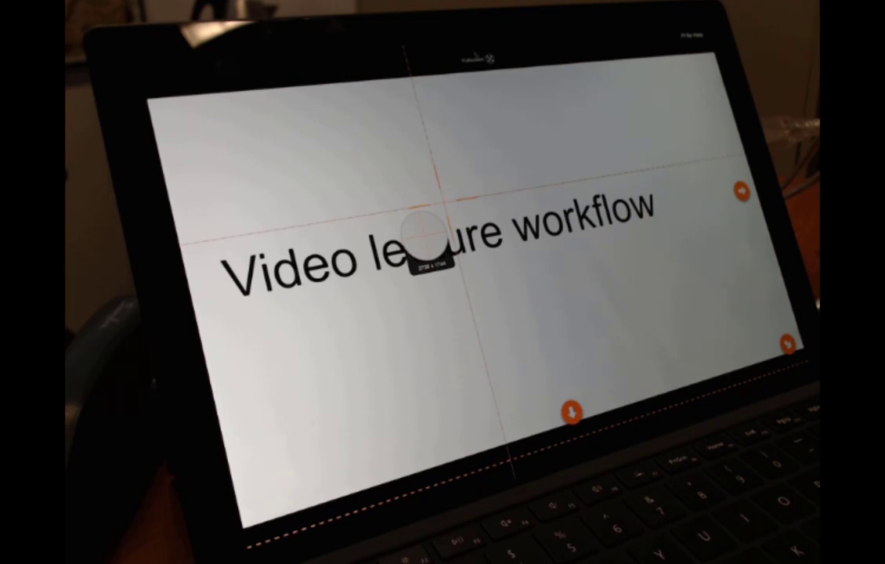
pyautogui.press('Escape')
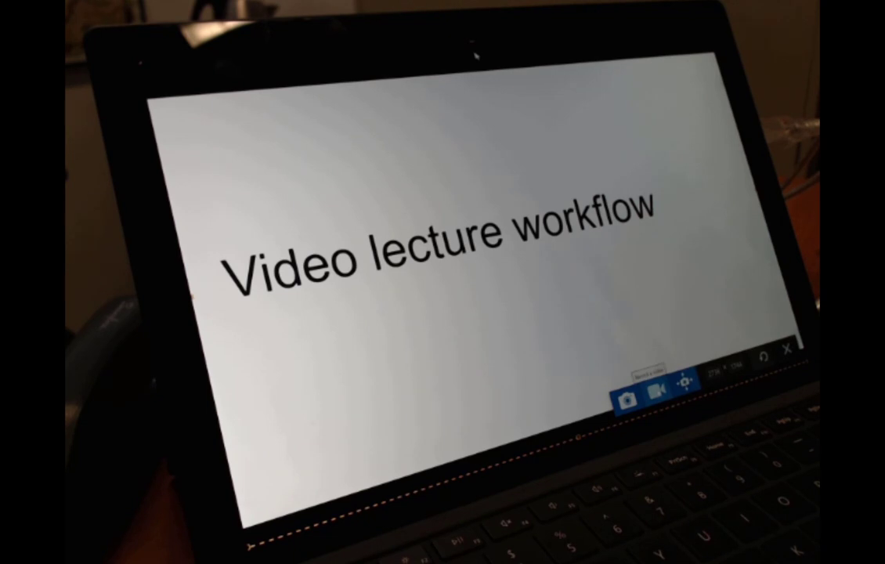
# Record a video of the slideshow through the 'Step 4: Link to Canvas' slide, then stop
pyautogui.click(657, 389)
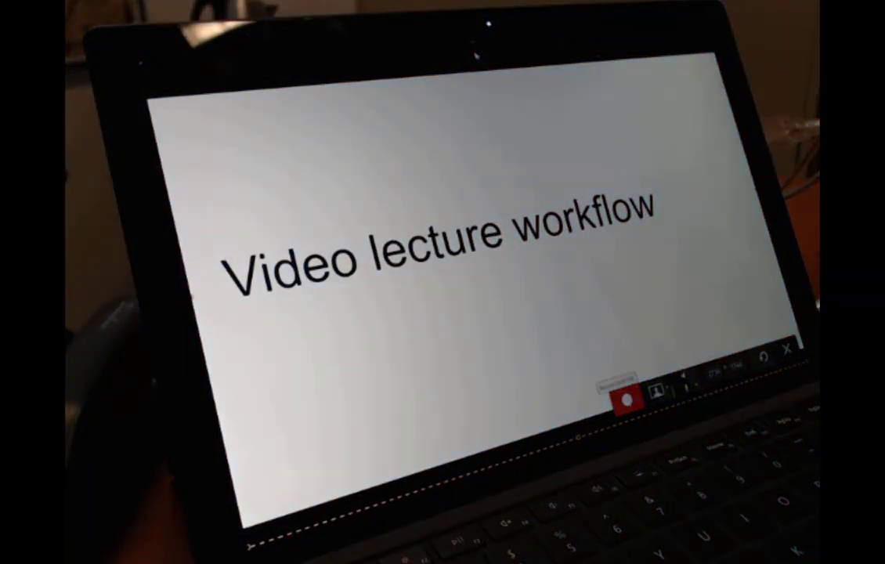
pyautogui.click(626, 399)
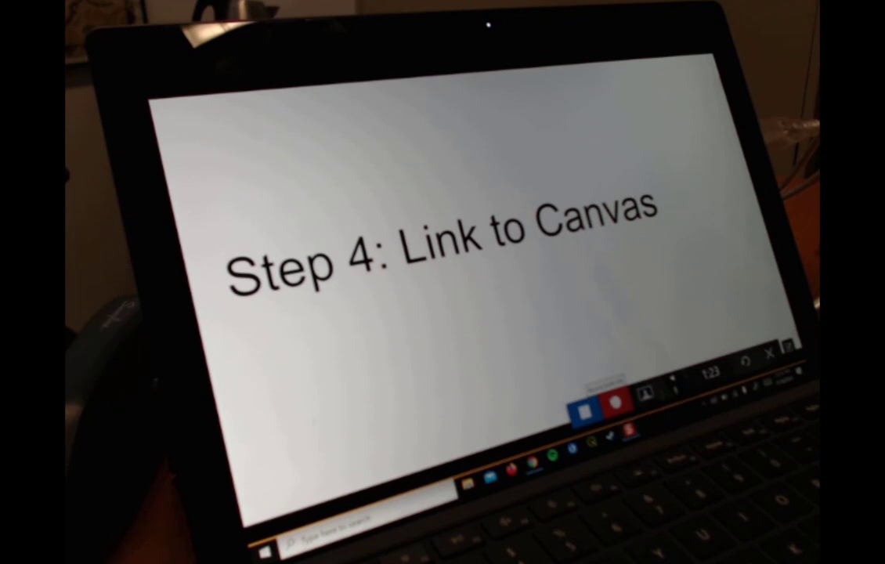
pyautogui.click(583, 409)
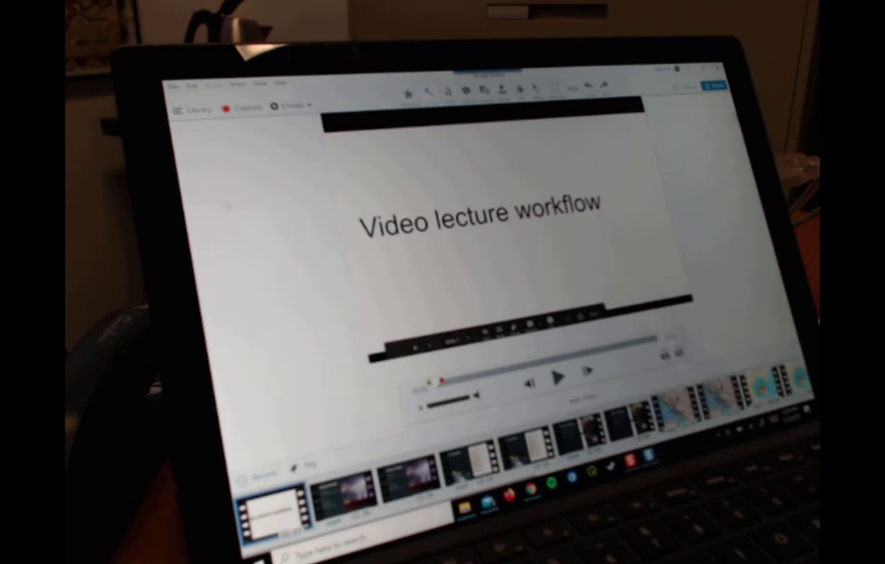
# Save the recording to the Desktop as the MP4 file 'lecture workflow'
pyautogui.click(173, 85)
pyautogui.click(218, 174)
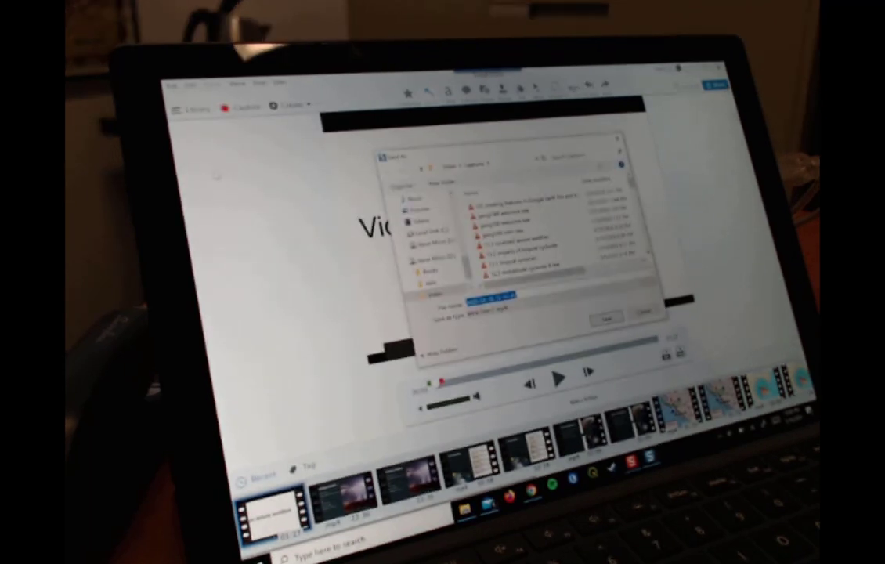
pyautogui.scroll(5, 419, 243)
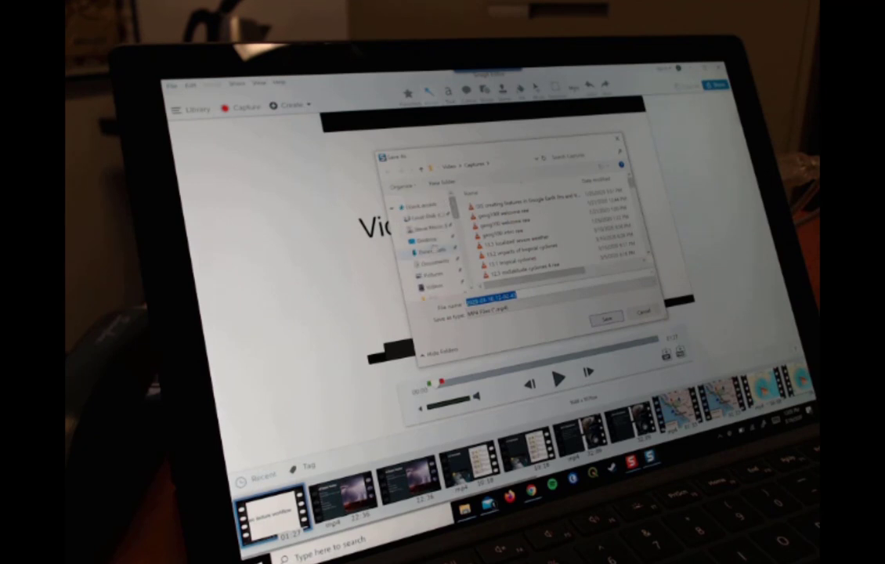
pyautogui.scroll(3, 427, 242)
pyautogui.click(427, 240)
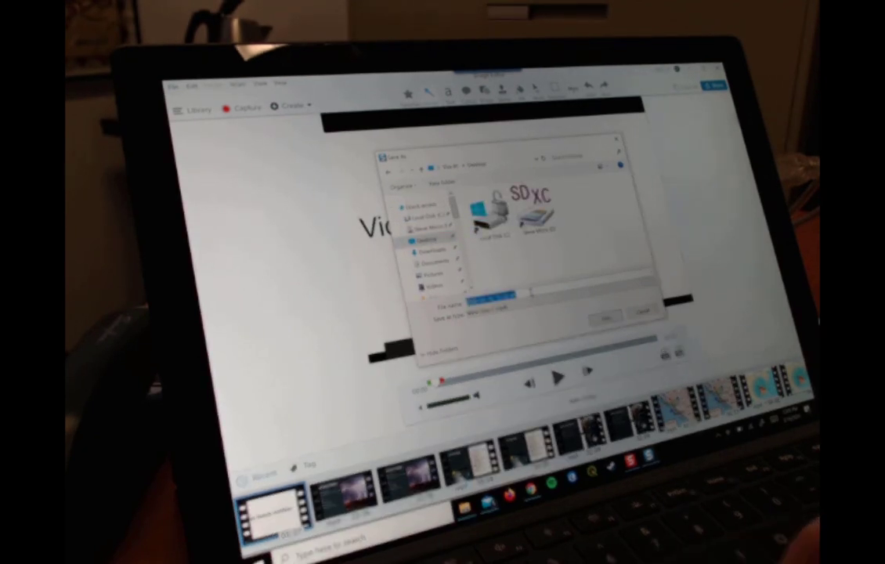
pyautogui.write('Video editor')
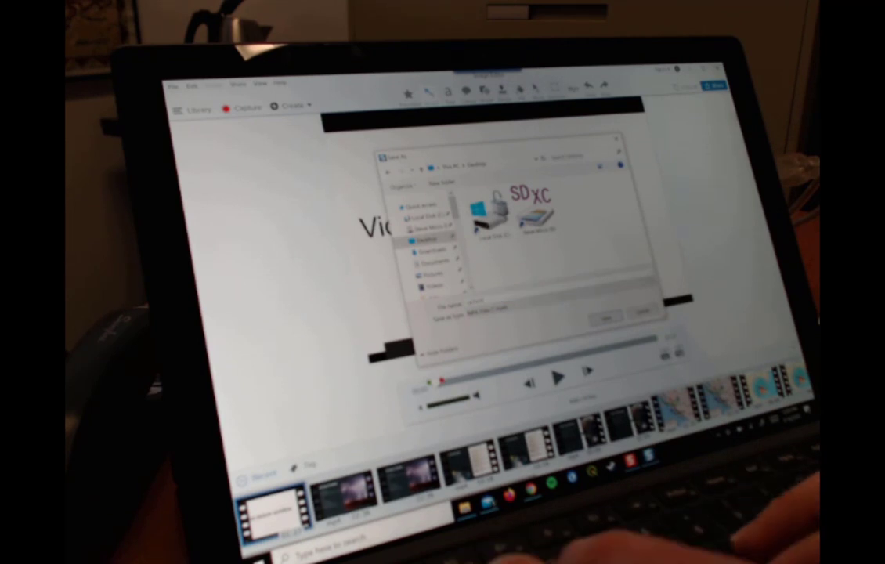
pyautogui.write('s')
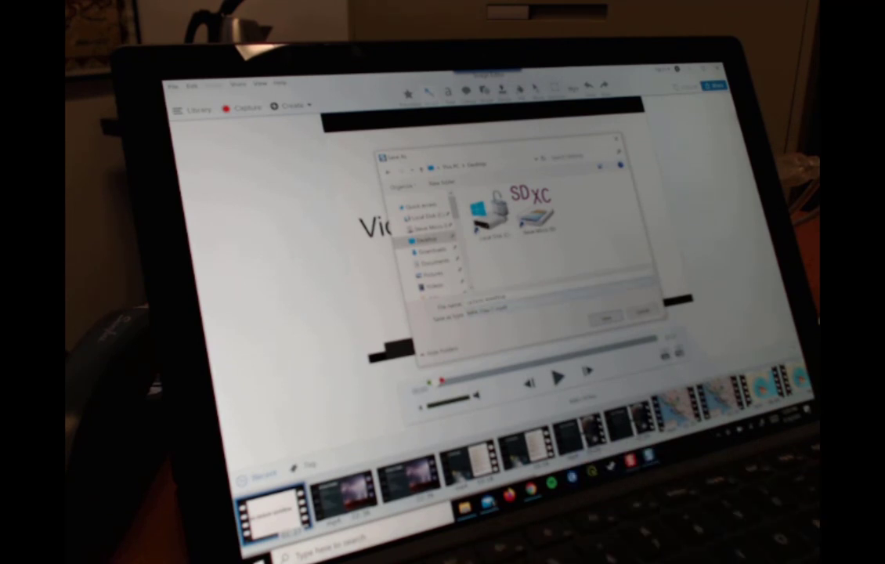
pyautogui.press('Return')
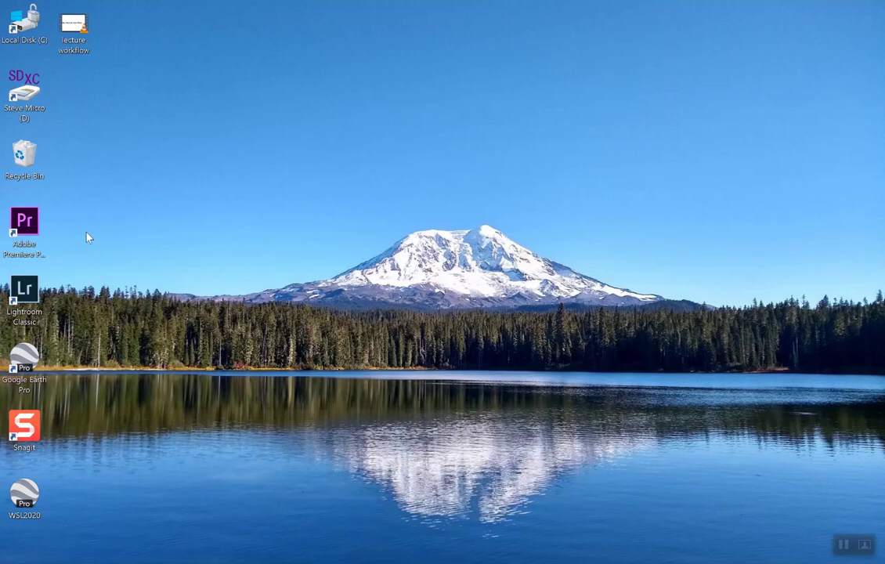
# Launch Adobe Premiere Pro 2020 from its desktop icon to start a new project
pyautogui.doubleClick(23, 220)
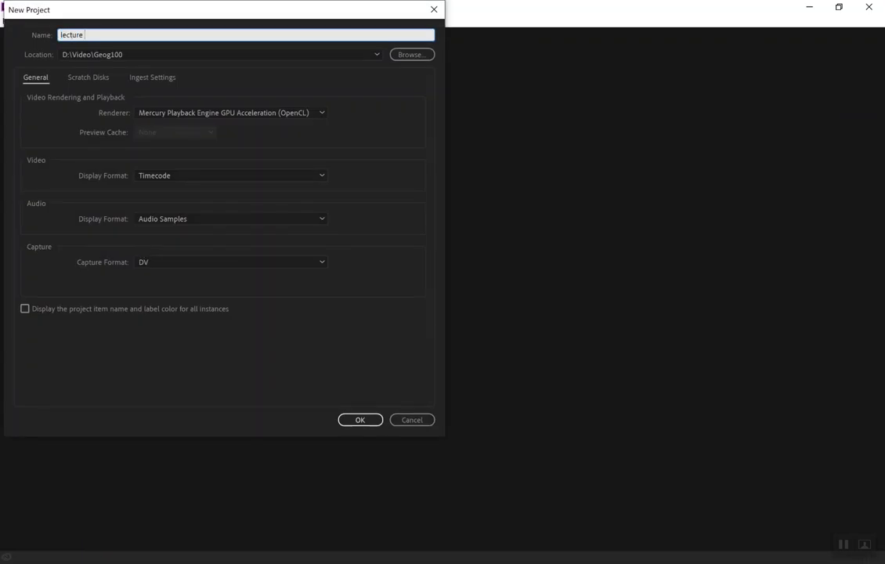
# Name the new project 'lecture workflow' and store it in the Desktop folder
pyautogui.write(' workflow')
pyautogui.click(413, 54)
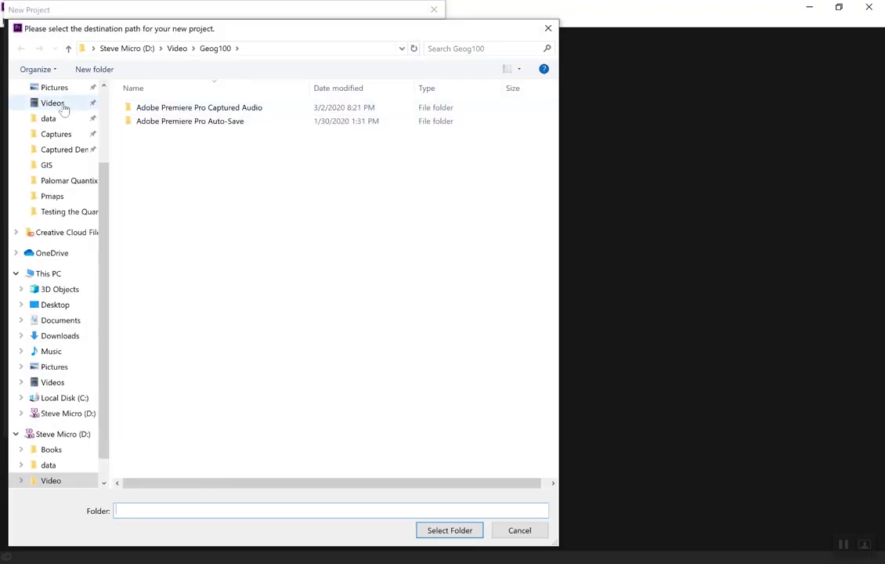
pyautogui.scroll(3, 61, 204)
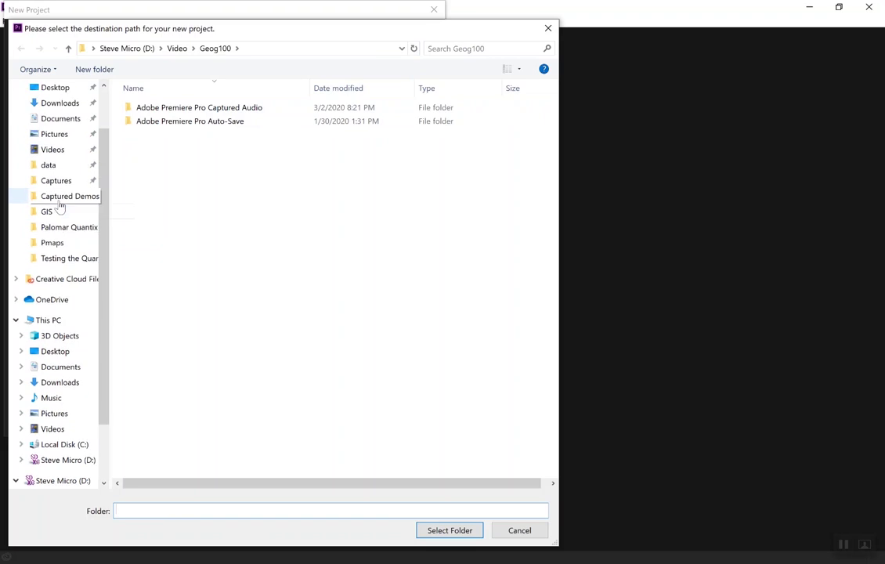
pyautogui.click(55, 144)
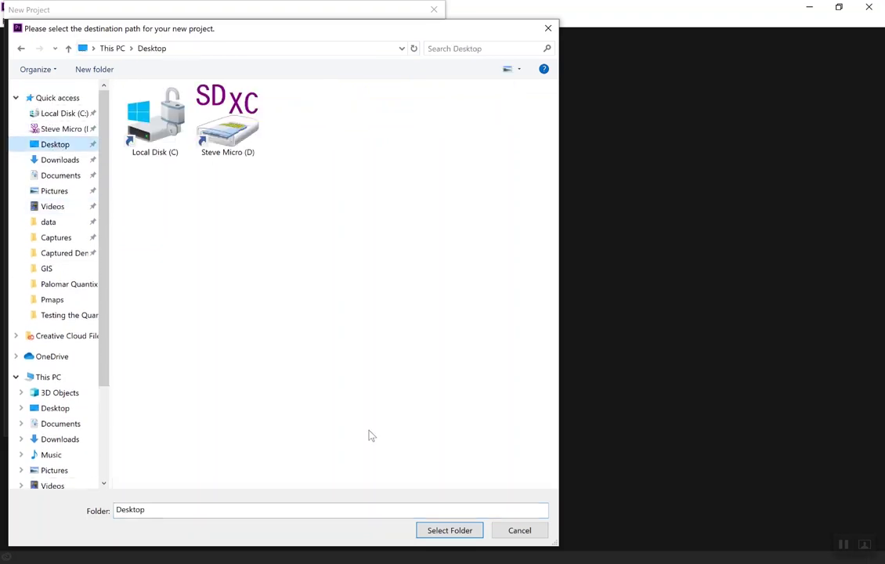
pyautogui.click(445, 530)
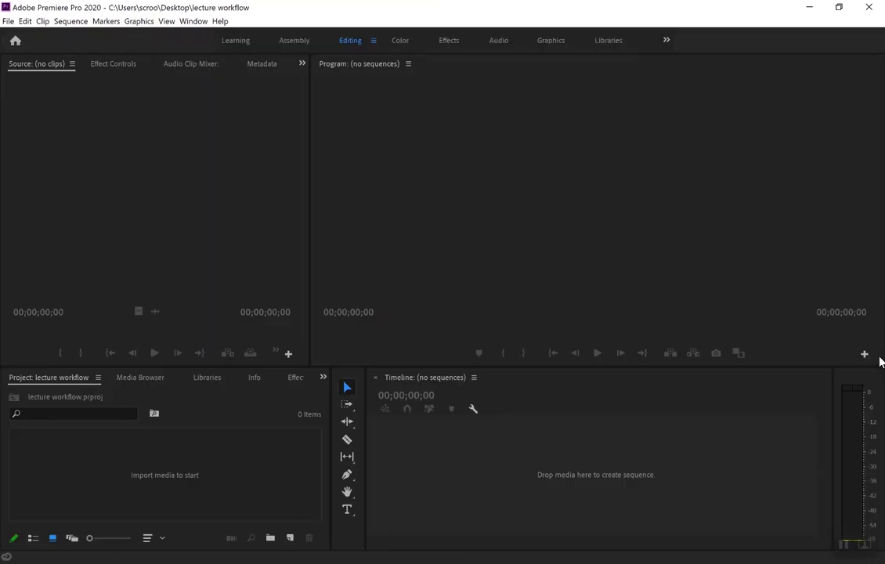
pyautogui.click(8, 21)
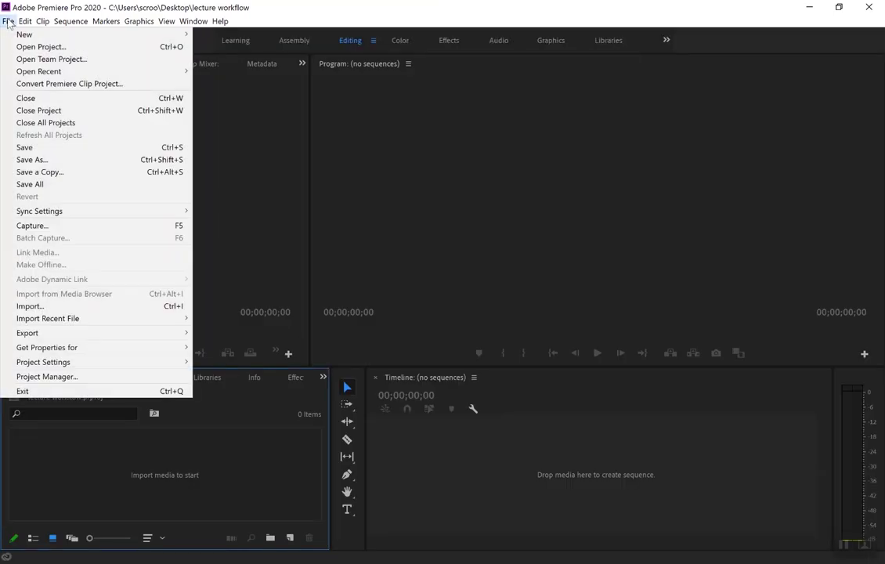
pyautogui.click(34, 307)
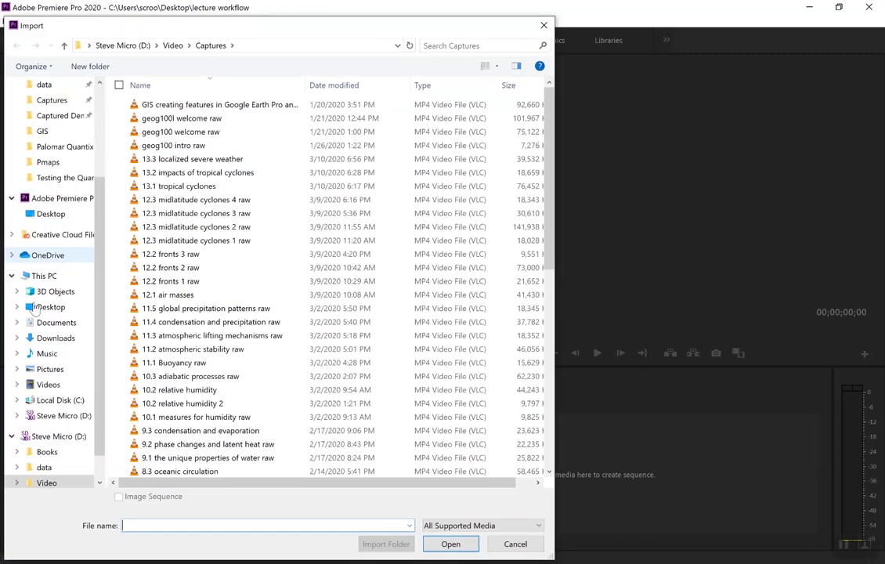
pyautogui.scroll(2, 32, 203)
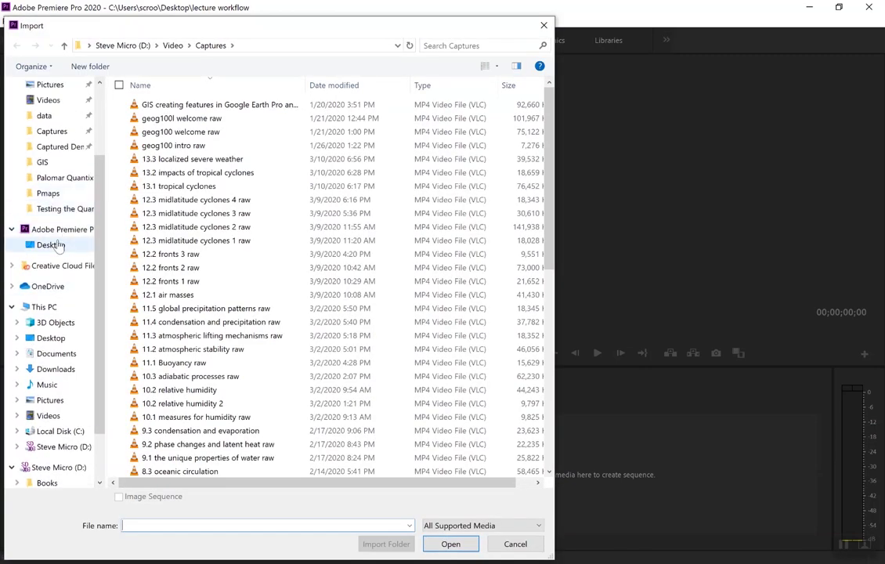
pyautogui.click(52, 245)
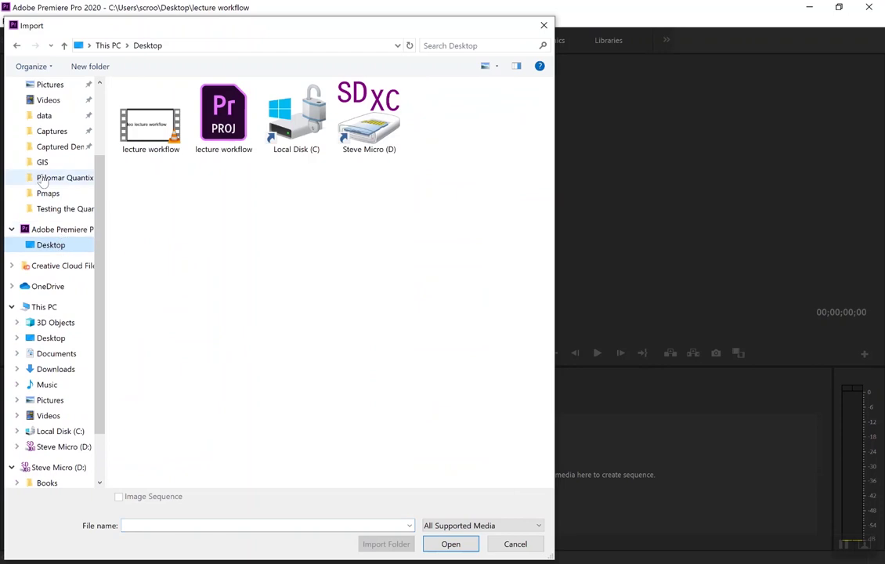
pyautogui.click(51, 337)
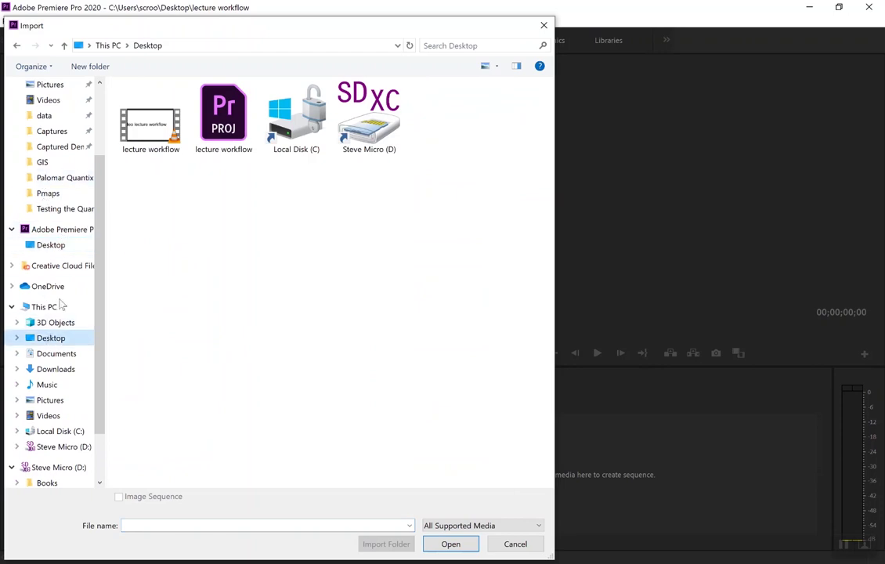
pyautogui.click(152, 129)
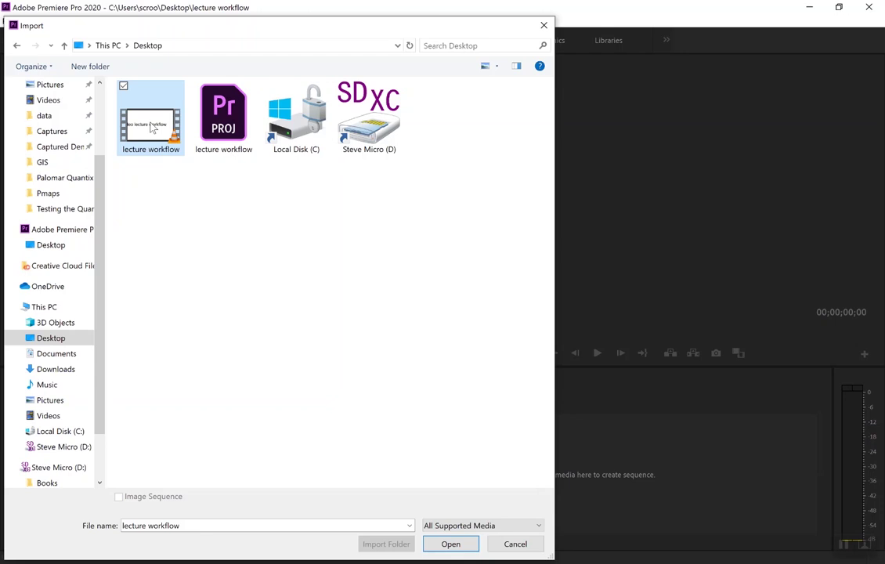
pyautogui.doubleClick(151, 128)
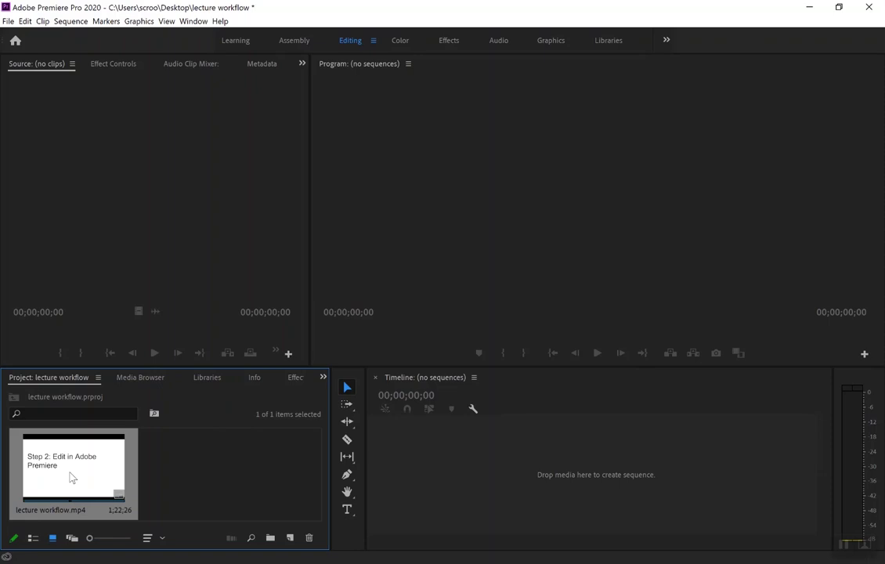
# Build the 'lecture workflow' sequence from the clip, load it into the Source monitor, and activate each panel
pyautogui.moveTo(71, 477); pyautogui.dragTo(451, 474)
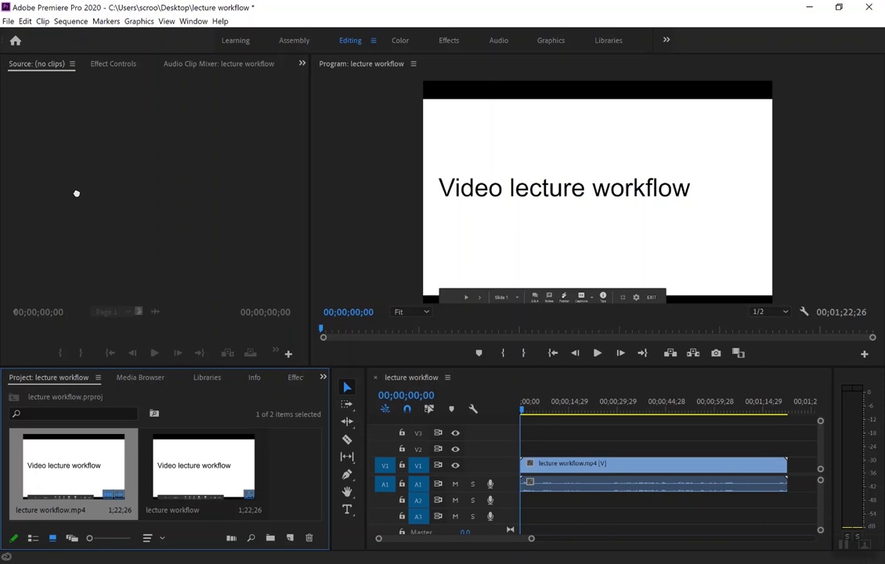
pyautogui.moveTo(76, 192); pyautogui.dragTo(77, 192)
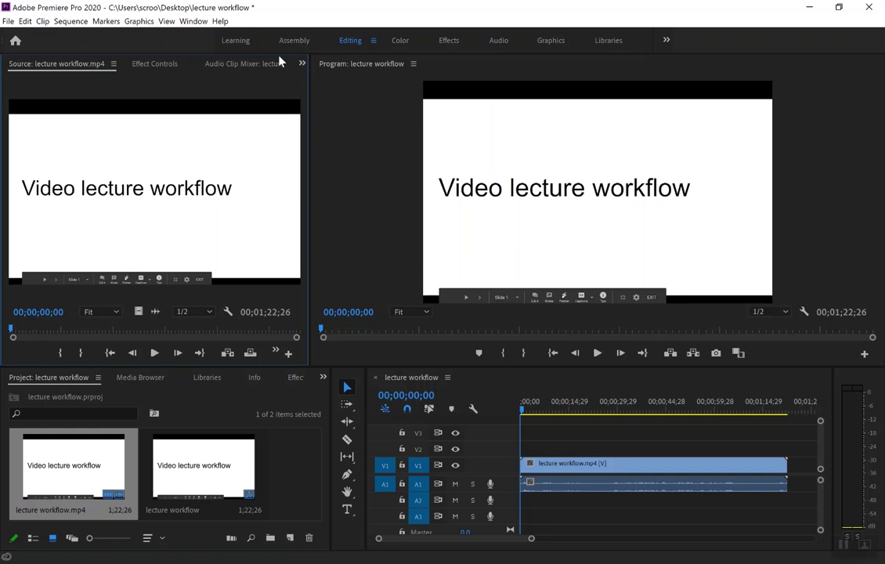
pyautogui.click(111, 400)
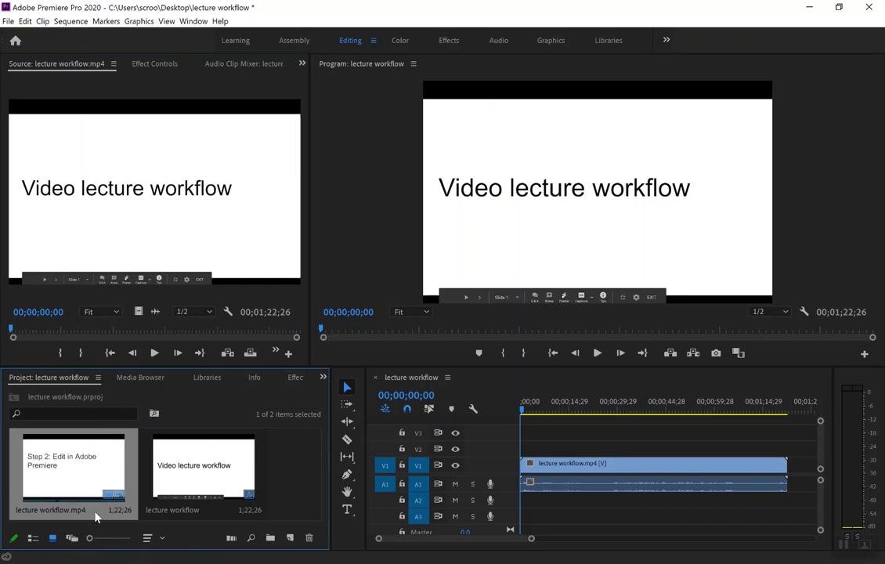
pyautogui.click(189, 481)
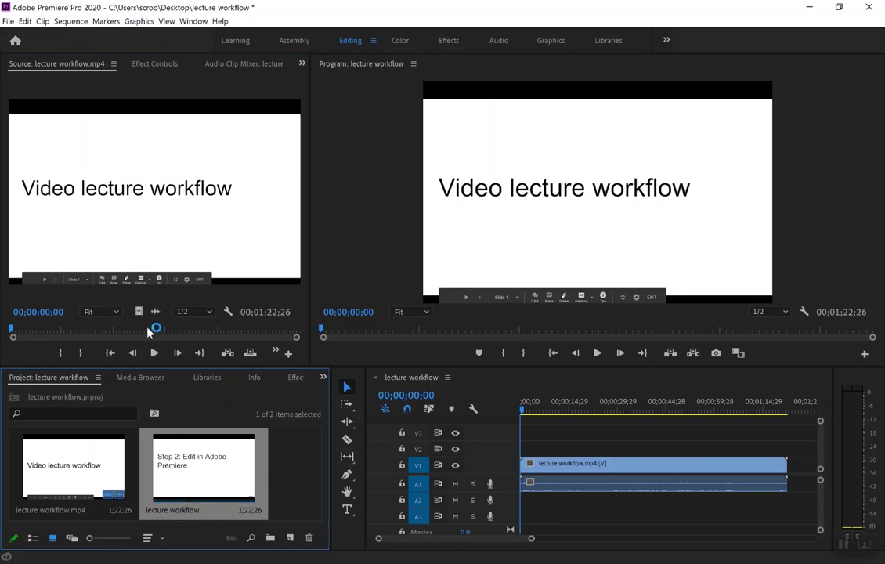
pyautogui.click(98, 92)
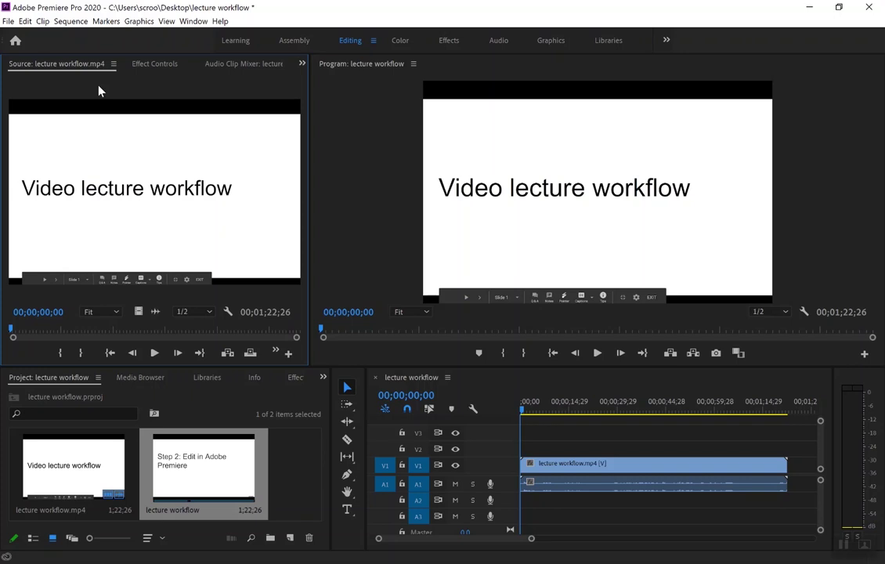
pyautogui.click(378, 181)
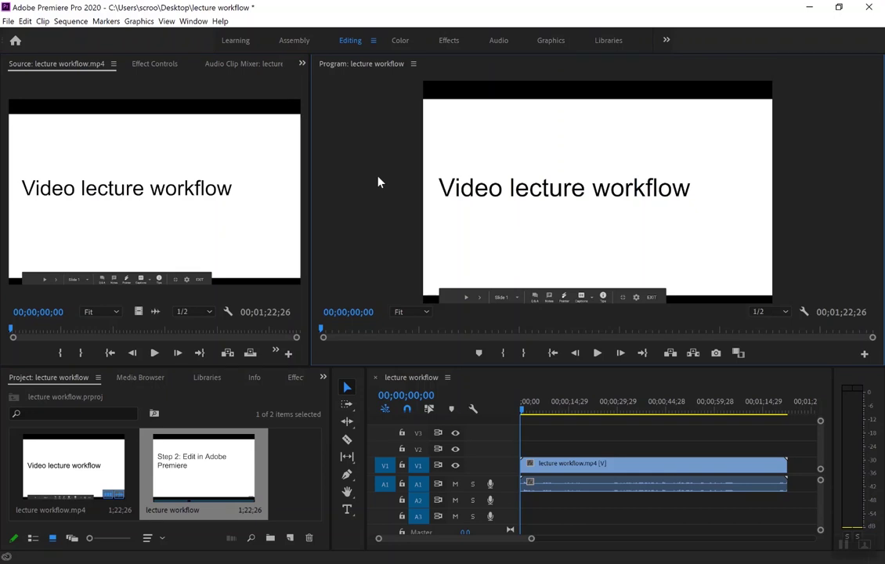
pyautogui.click(485, 387)
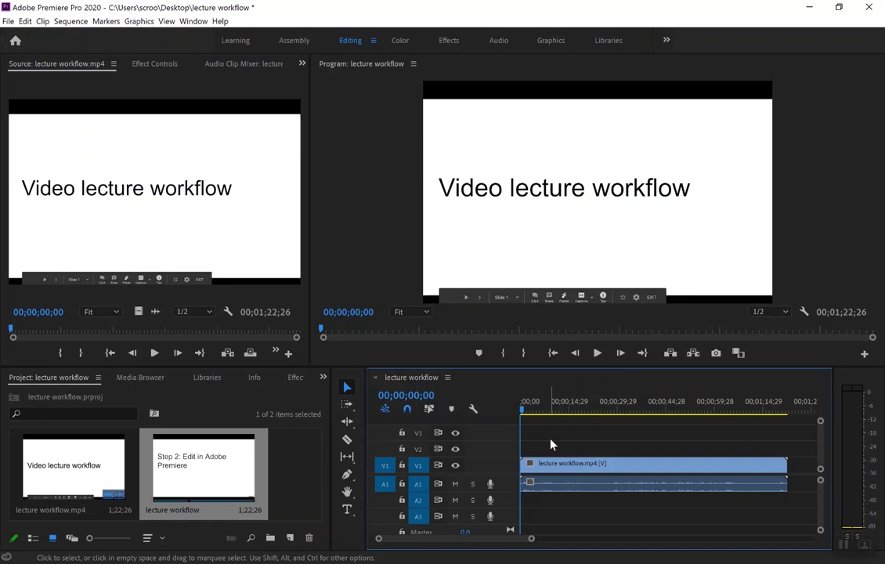
# Delete the V1 and A1 clips from the sequence and select lecture workflow.mp4 in the Project panel
pyautogui.moveTo(550, 444); pyautogui.dragTo(638, 535)
pyautogui.press('Delete')
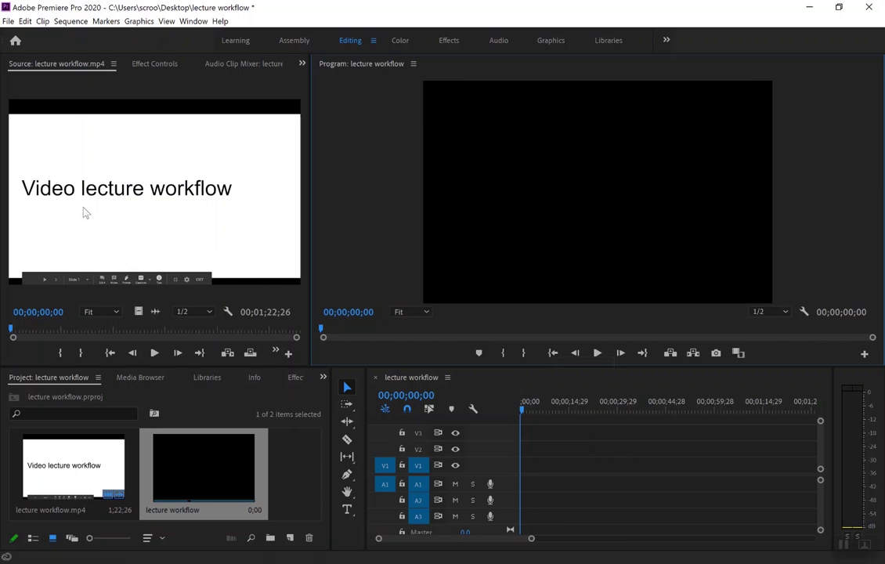
pyautogui.click(70, 442)
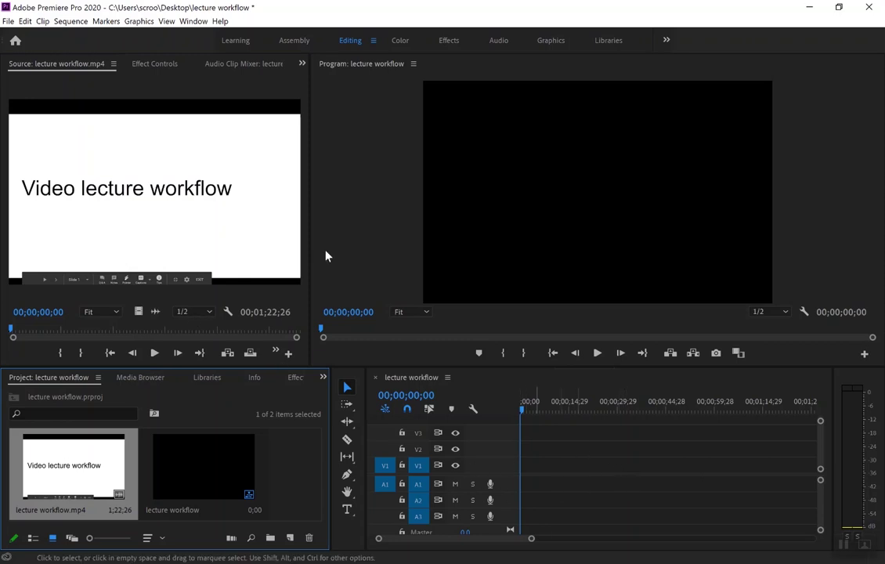
# Play the lecture clip in the Source monitor and mark an out point at 06;26
pyautogui.click(103, 95)
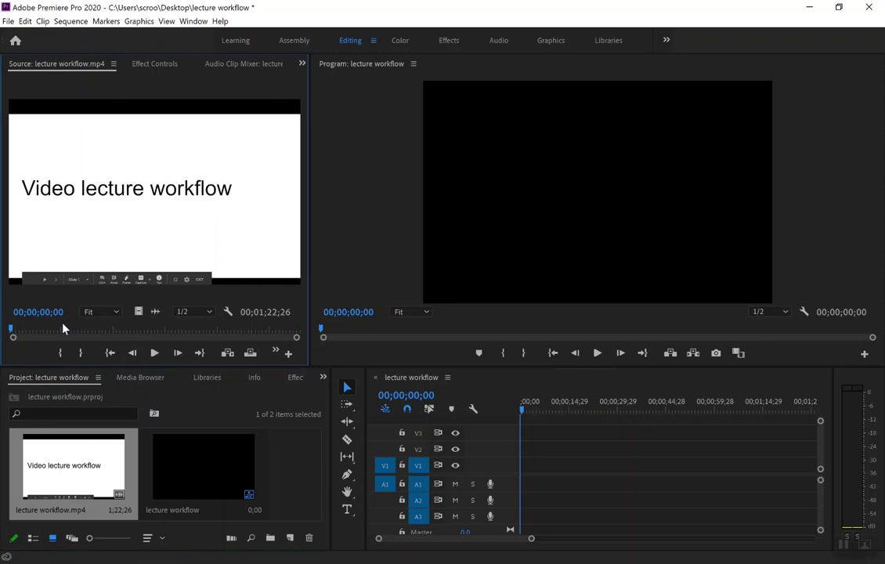
pyautogui.click(155, 354)
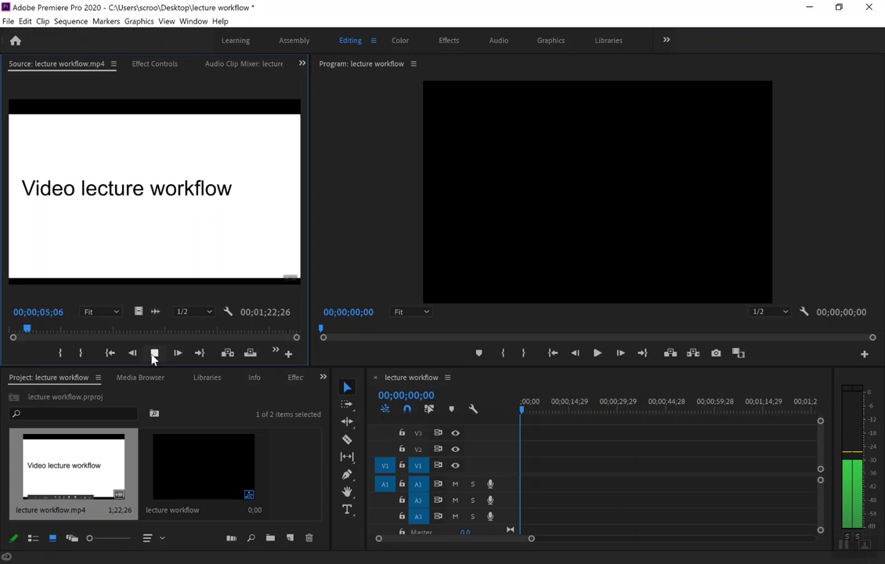
pyautogui.click(155, 354)
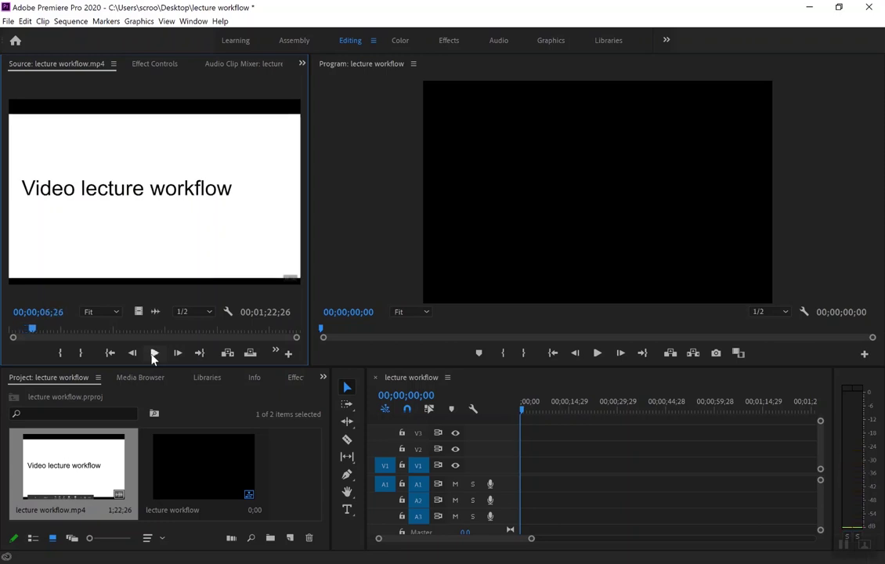
pyautogui.press('o')
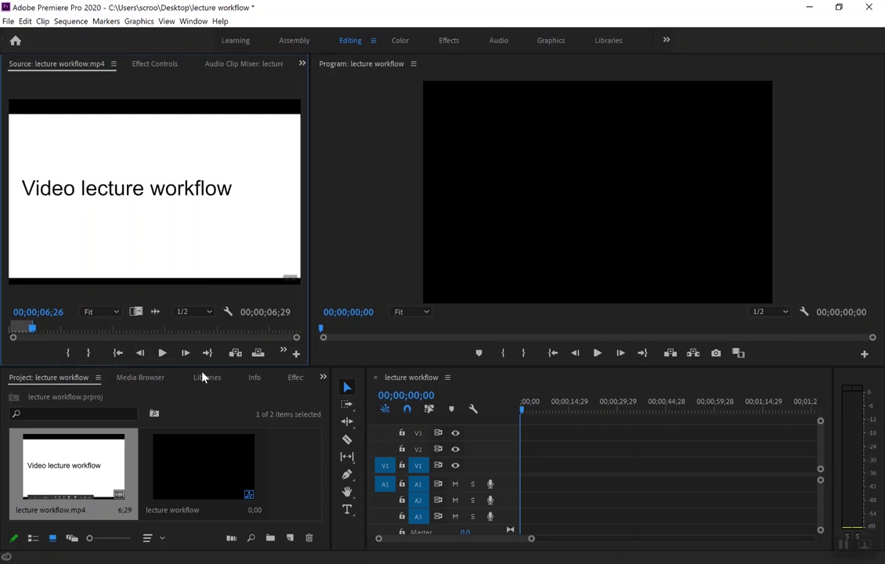
# Replay the source clip from the beginning
pyautogui.click(119, 353)
pyautogui.click(89, 353)
pyautogui.click(162, 353)
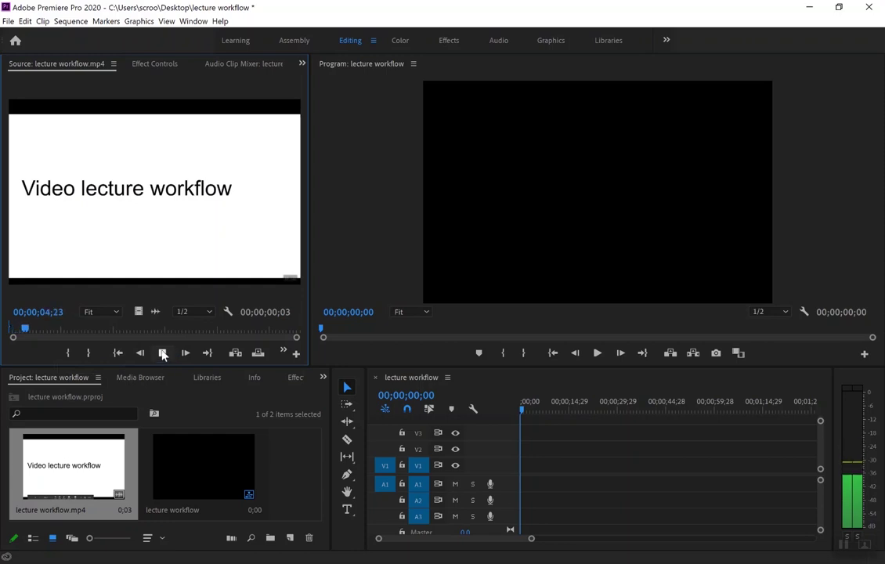
# Play and stop the lecture clip in the Source monitor to find where the section begins
pyautogui.click(163, 353)
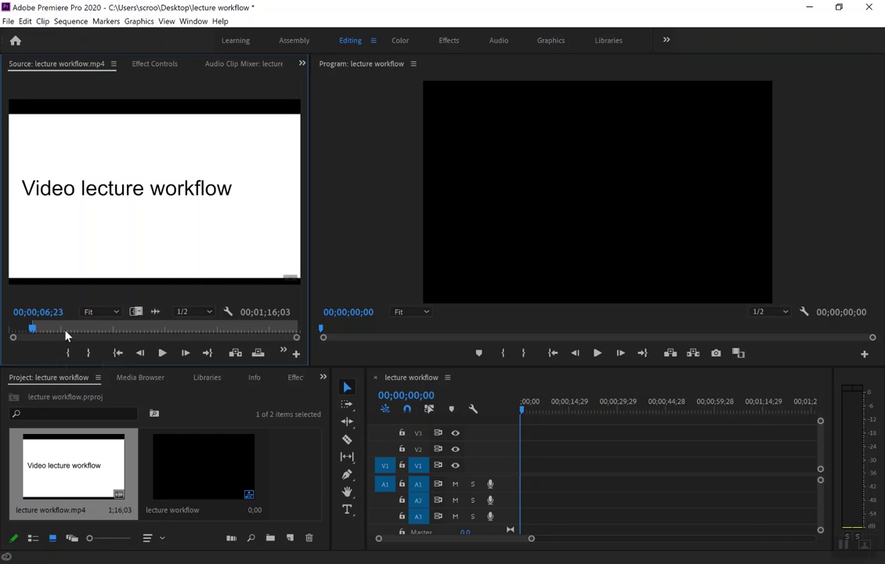
pyautogui.click(162, 353)
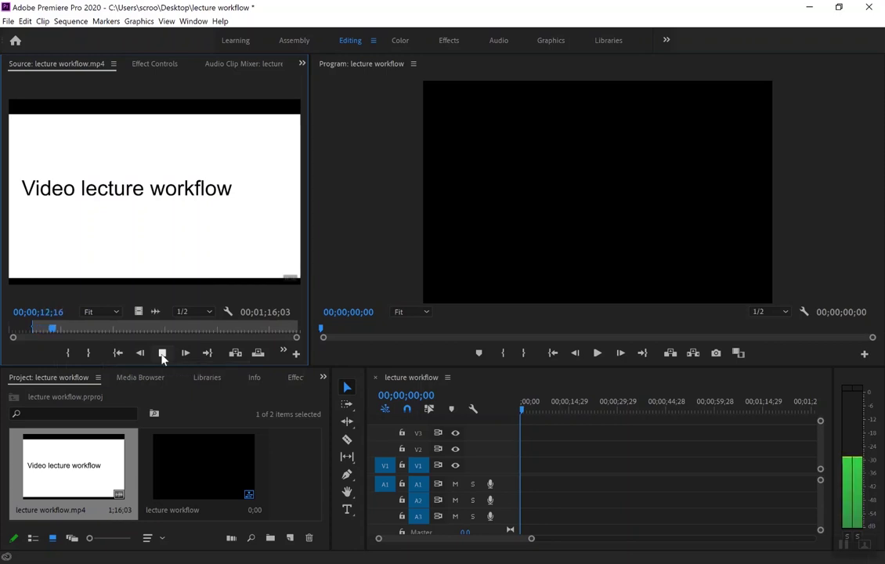
pyautogui.click(163, 353)
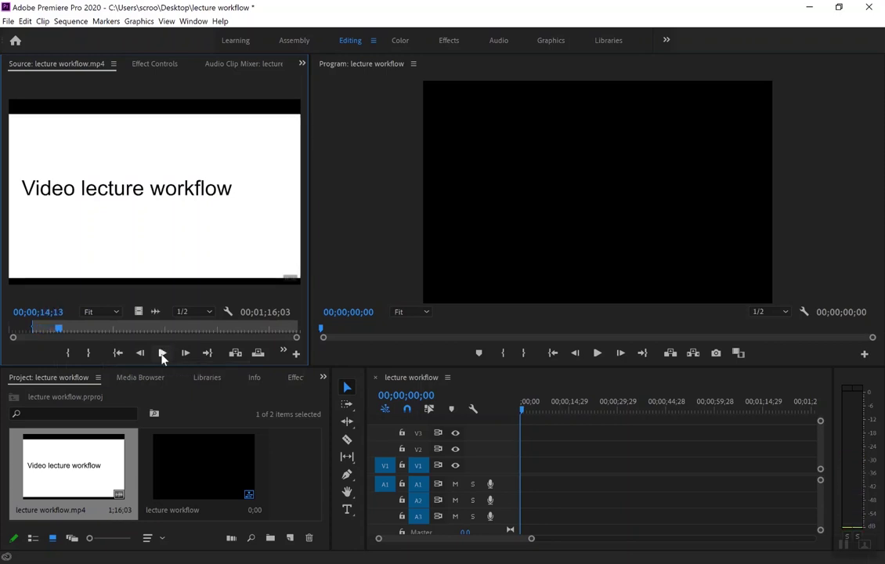
pyautogui.click(41, 329)
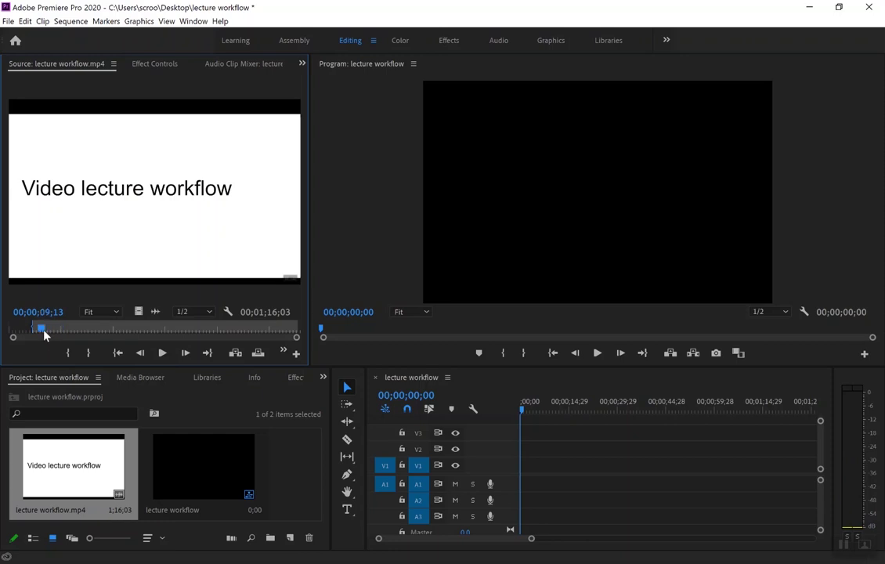
pyautogui.click(160, 353)
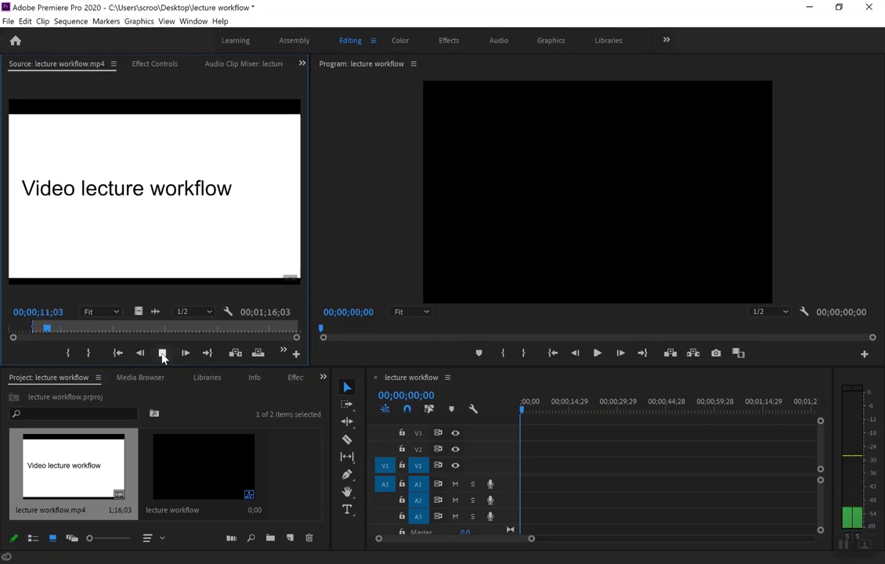
pyautogui.click(162, 353)
# Mark In at 11;09 and Out at 17;06, then insert the 5;29 section at the sequence start
pyautogui.click(69, 353)
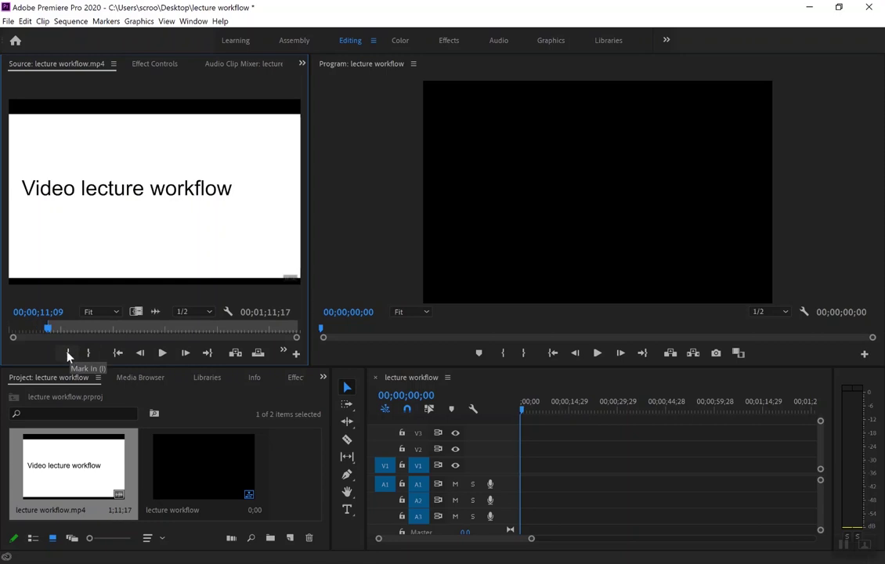
pyautogui.click(161, 353)
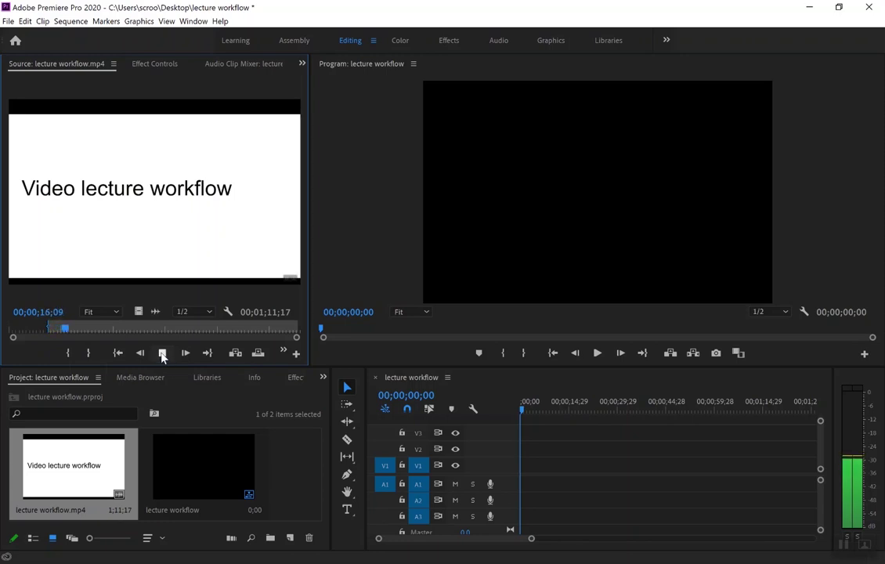
pyautogui.click(162, 353)
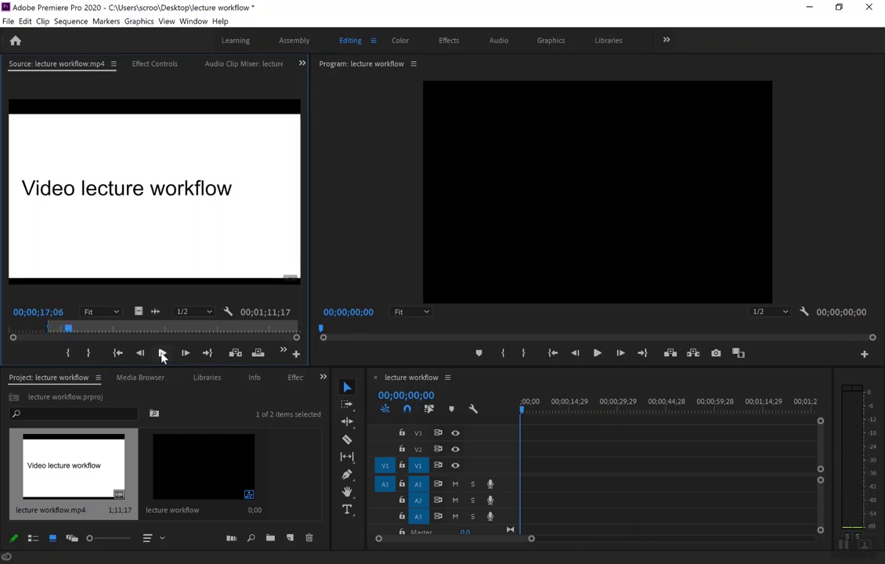
pyautogui.click(91, 354)
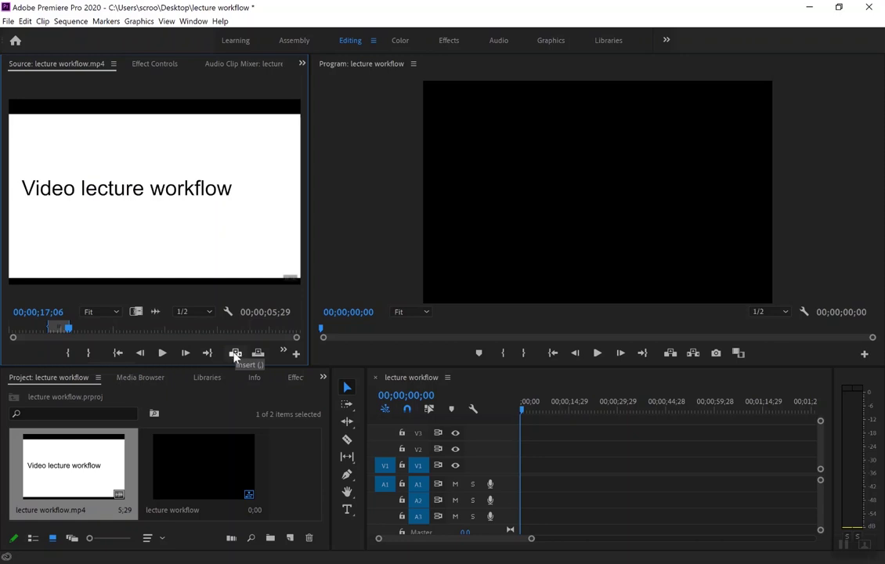
pyautogui.click(235, 354)
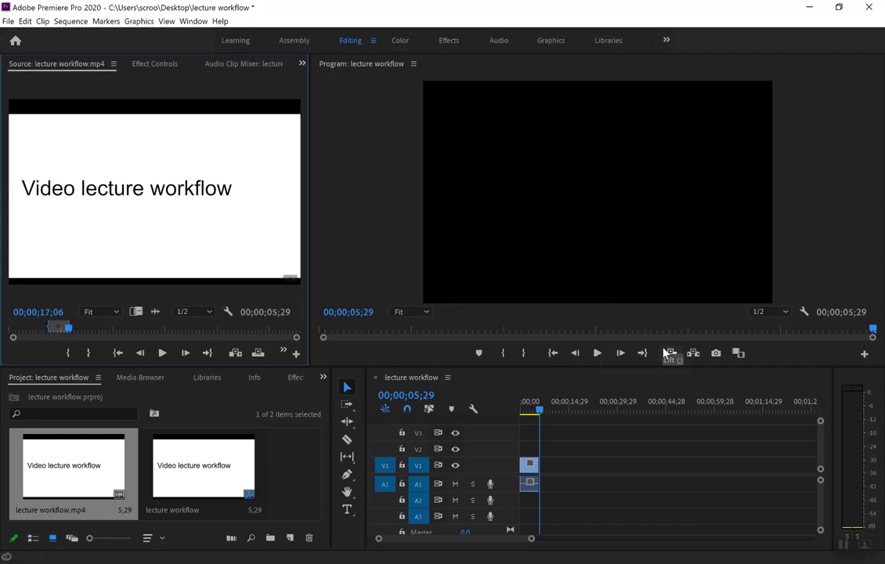
pyautogui.click(553, 353)
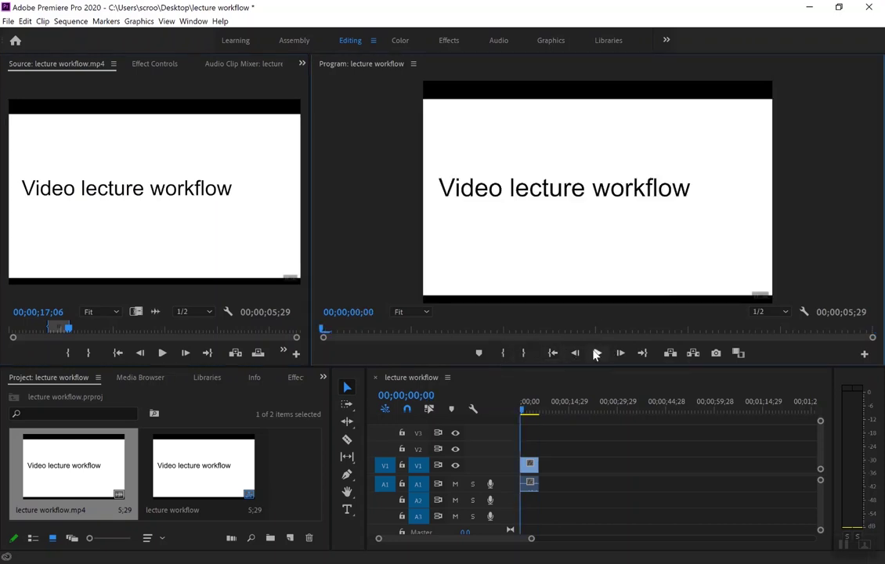
pyautogui.click(598, 353)
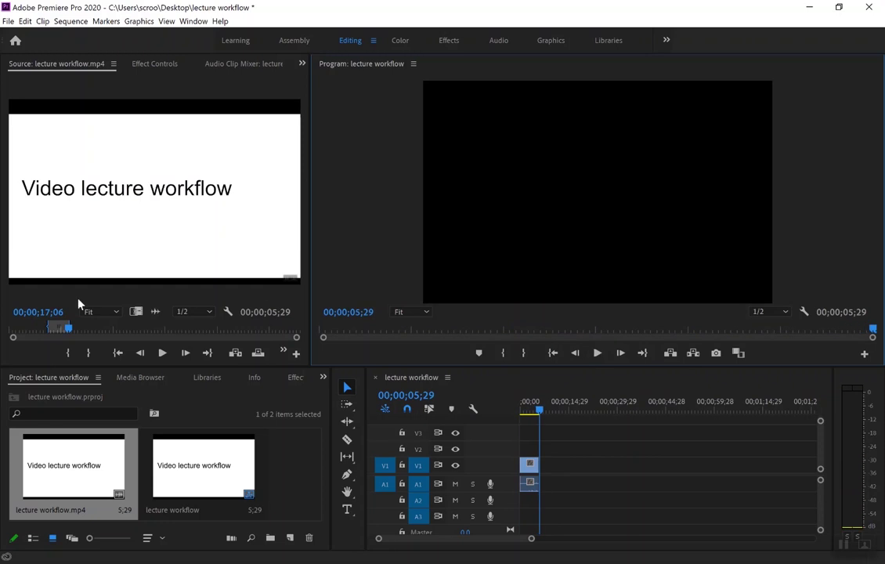
# Set an In point at 17;06, then play and frame-step the source back to the Step 1 slide
pyautogui.click(67, 354)
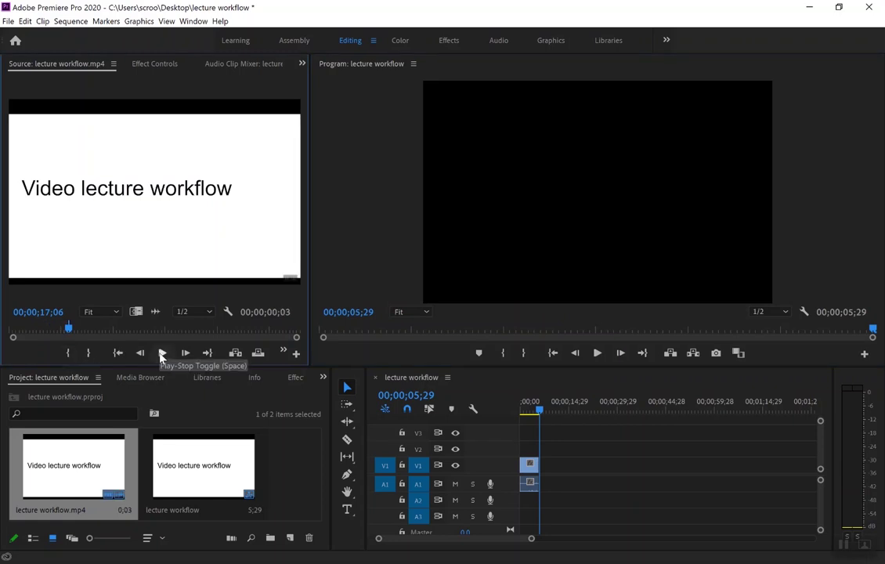
pyautogui.click(161, 353)
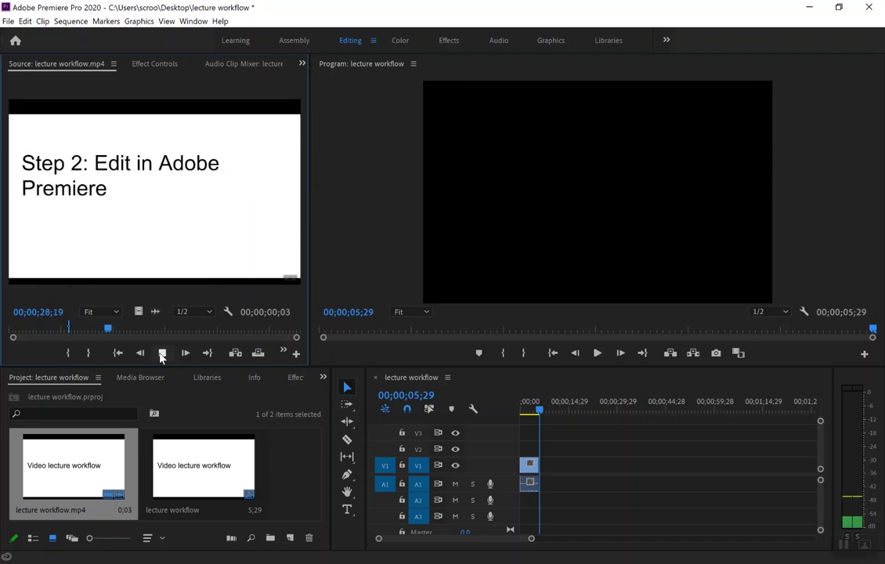
pyautogui.click(162, 353)
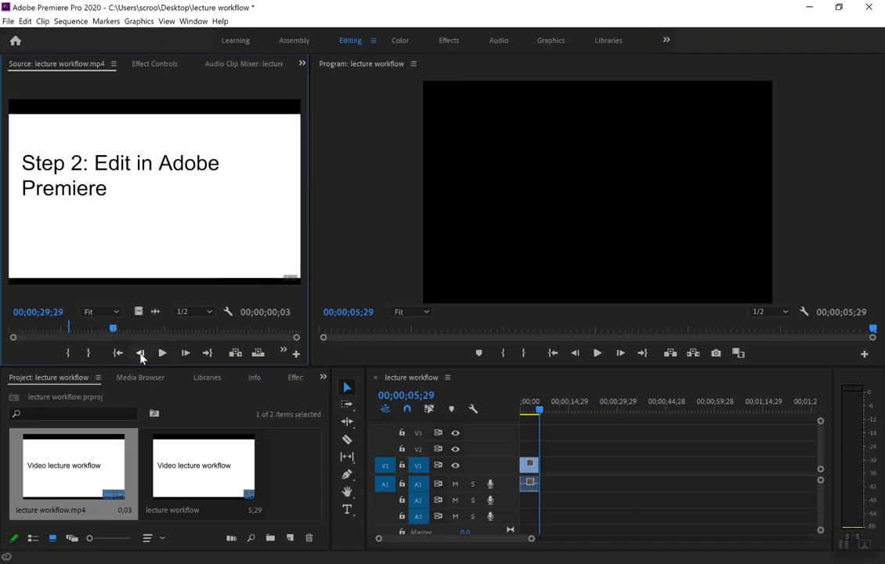
pyautogui.click(141, 354)
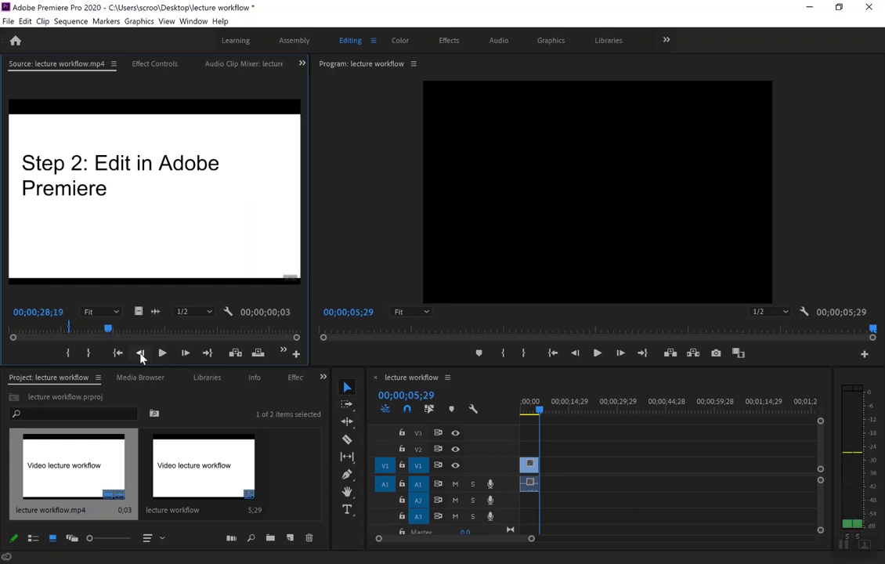
pyautogui.click(141, 354)
pyautogui.click(141, 354)
pyautogui.click(141, 354)
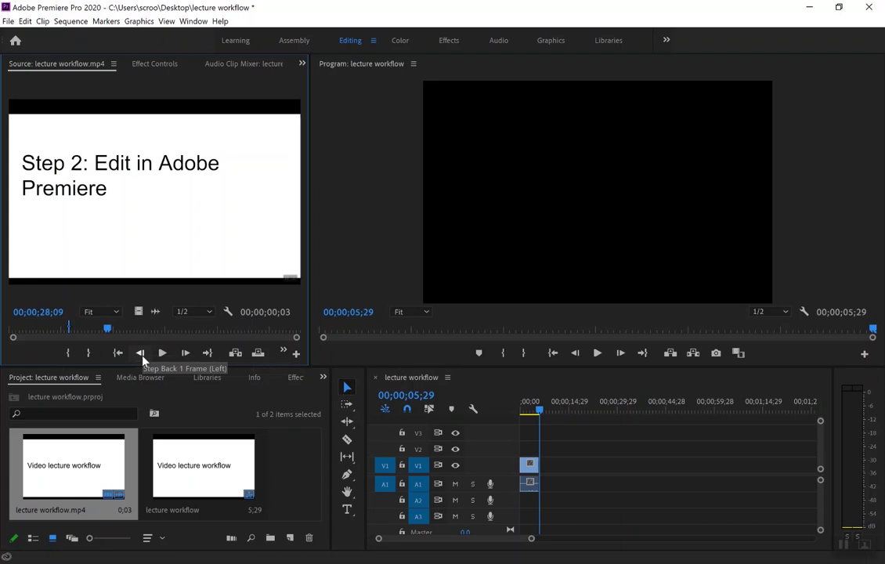
pyautogui.click(140, 353)
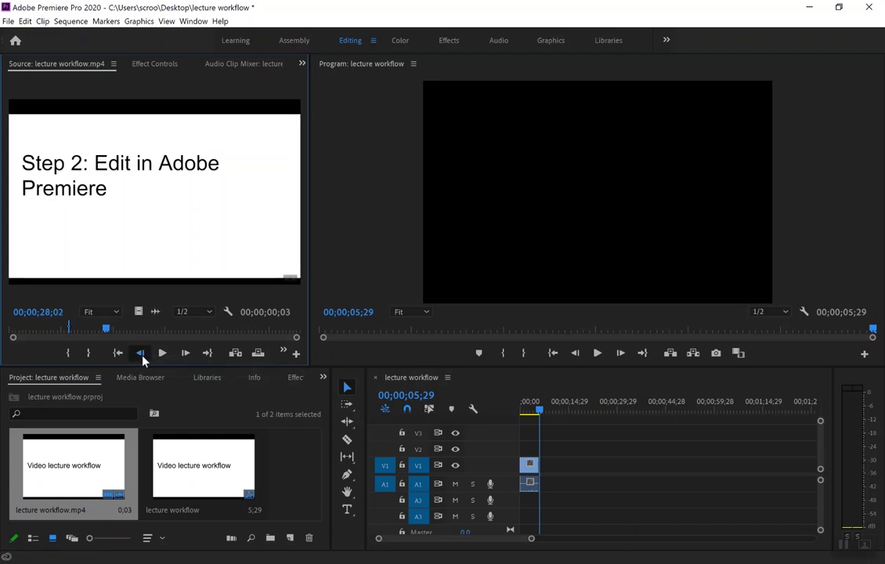
# Mark In at the Step 2 slide start and Out at 42;02, a 12;29 source range
pyautogui.click(140, 353)
pyautogui.click(140, 353)
pyautogui.click(140, 353)
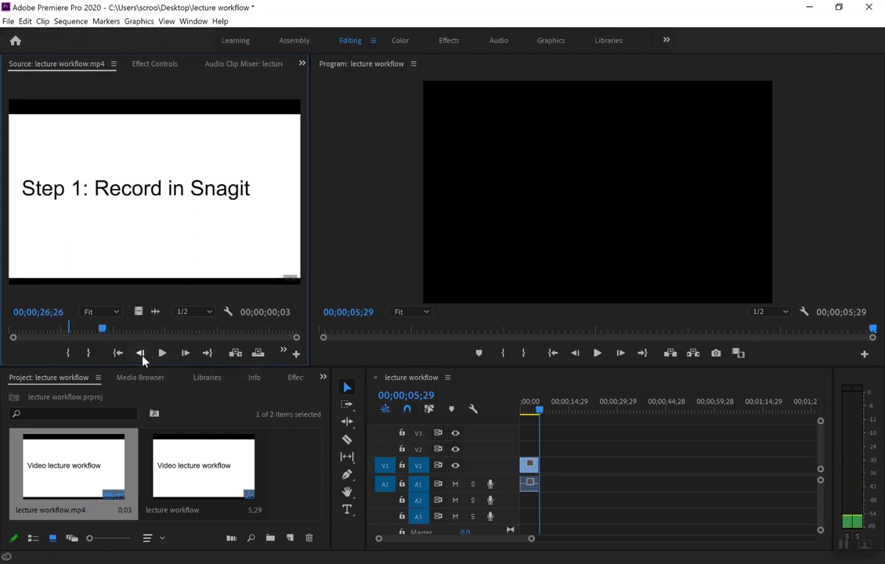
pyautogui.click(68, 353)
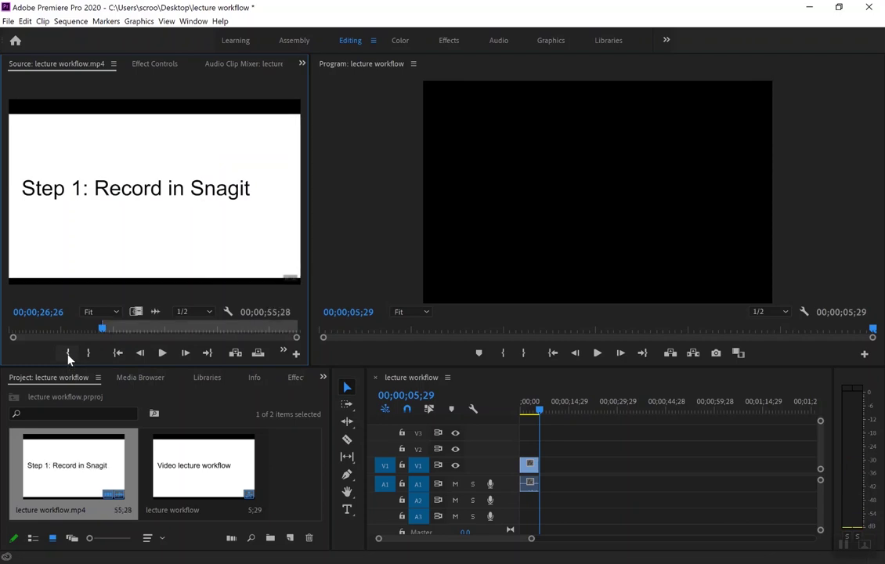
pyautogui.click(162, 354)
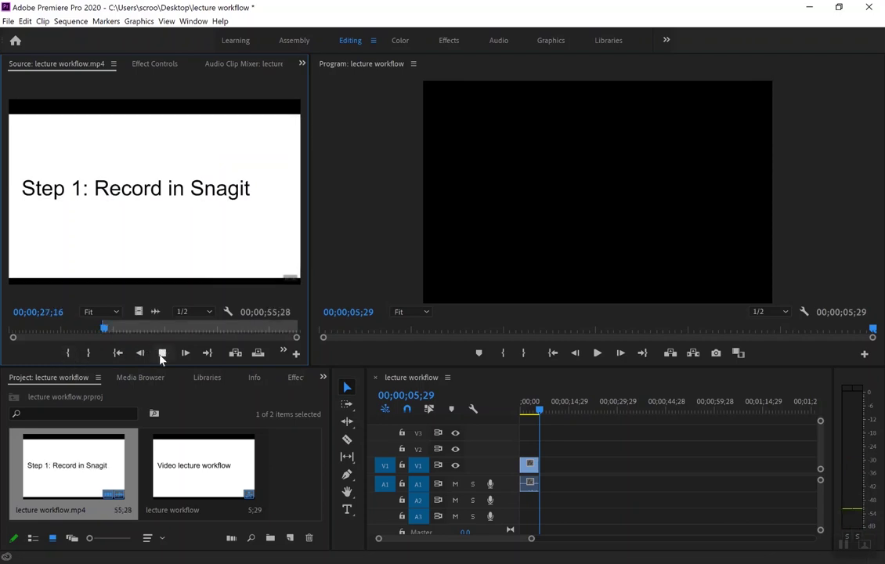
pyautogui.click(162, 353)
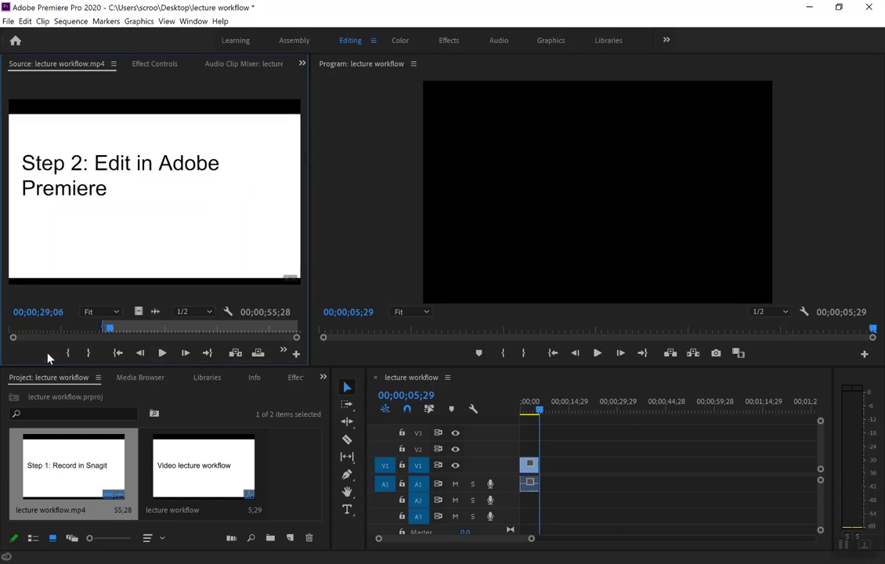
pyautogui.click(69, 353)
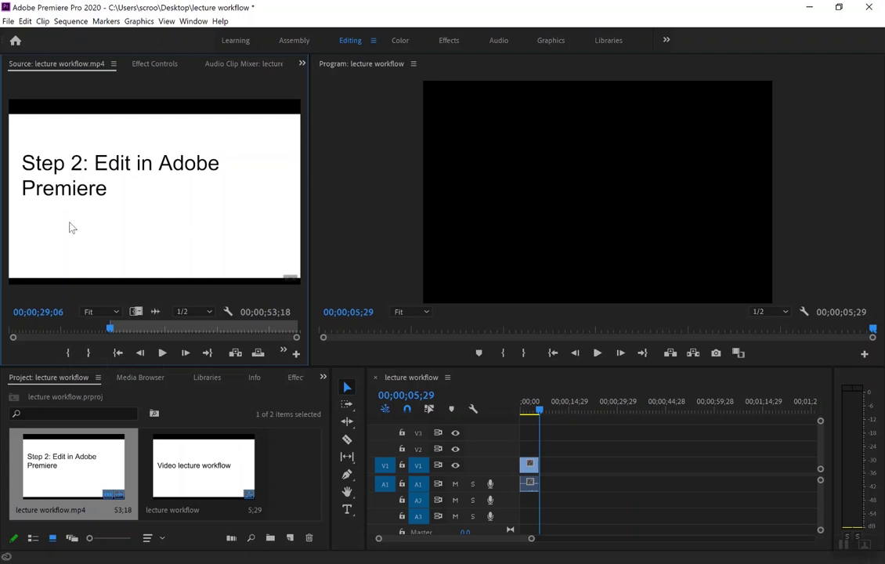
pyautogui.click(163, 353)
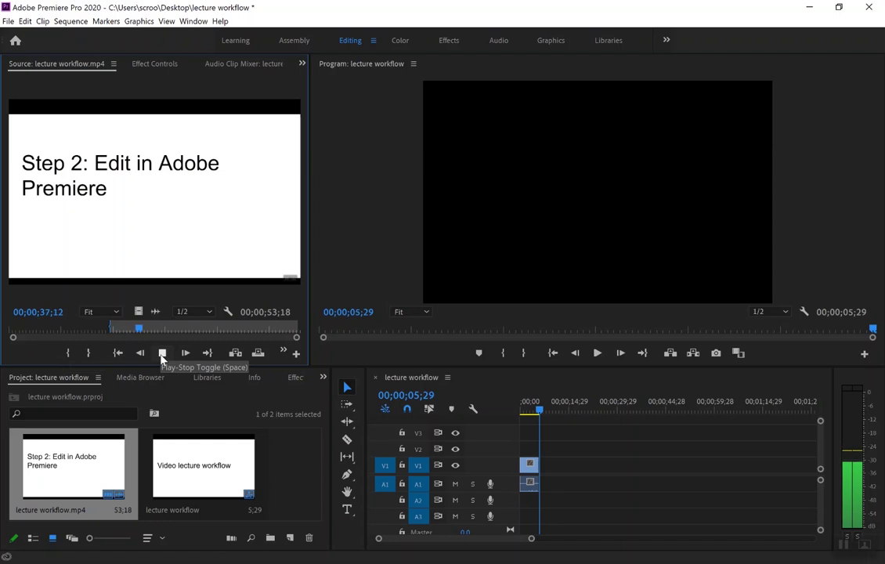
pyautogui.click(162, 357)
pyautogui.press('o')
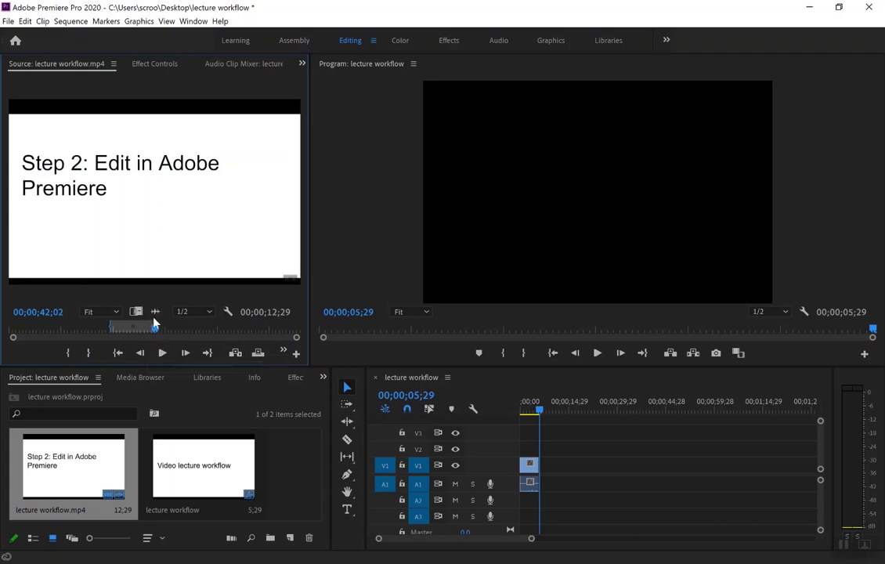
# Insert the marked Step 2 section, then mark In at 01;08;00 on the Step 4 slide
pyautogui.click(236, 354)
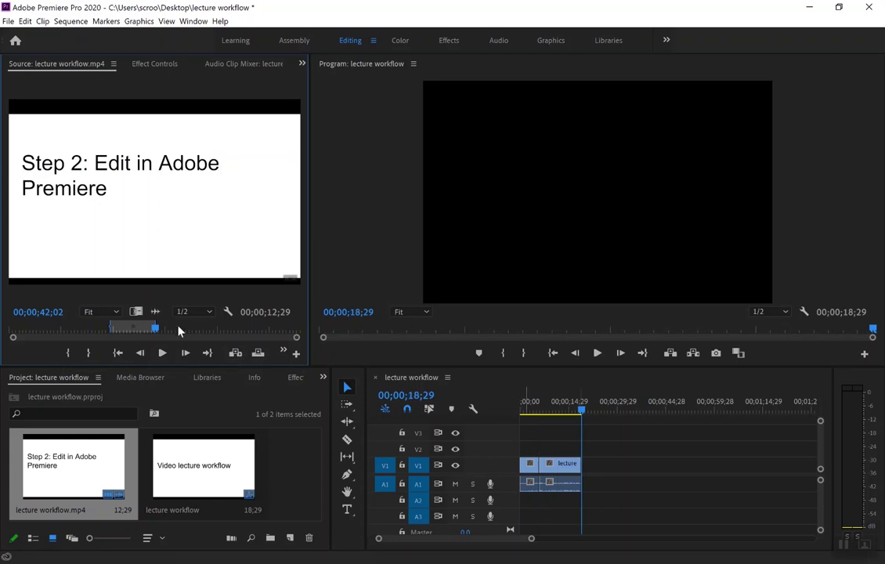
pyautogui.click(163, 353)
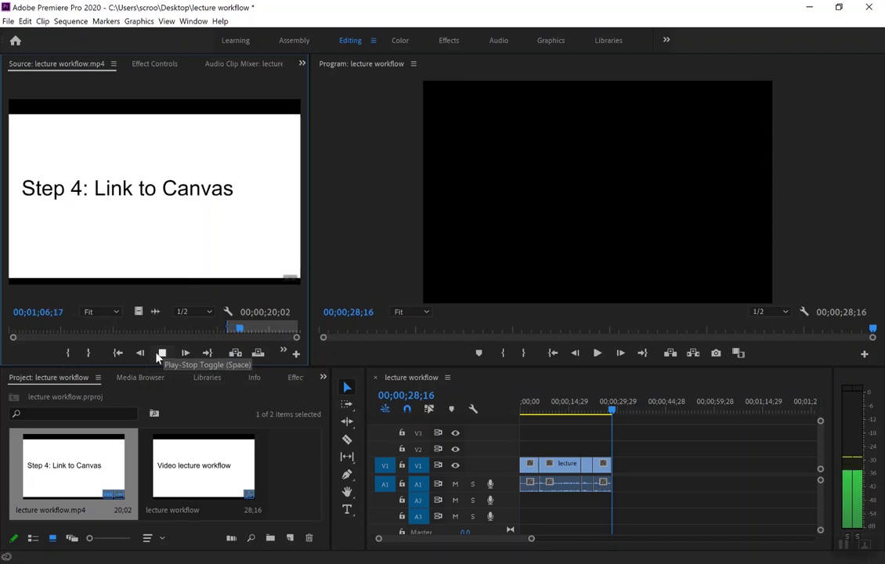
pyautogui.click(162, 353)
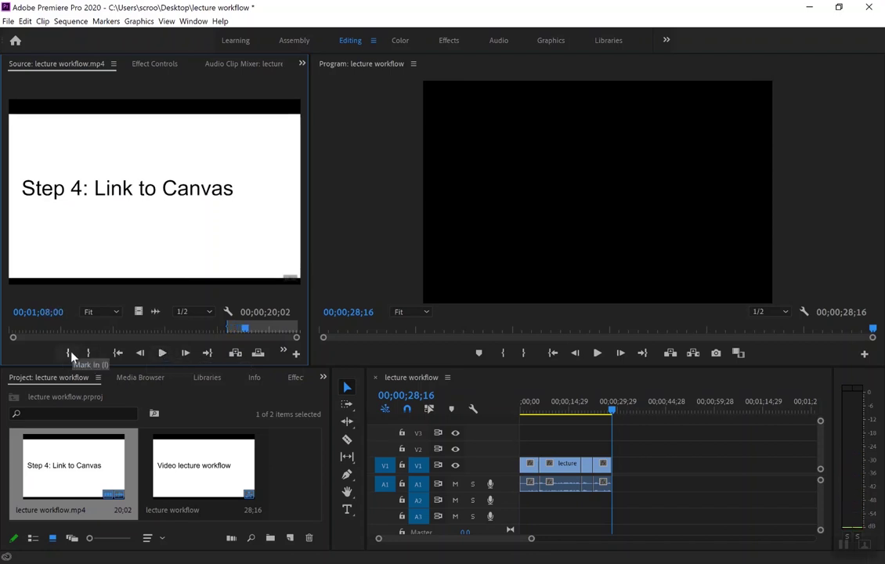
pyautogui.click(67, 356)
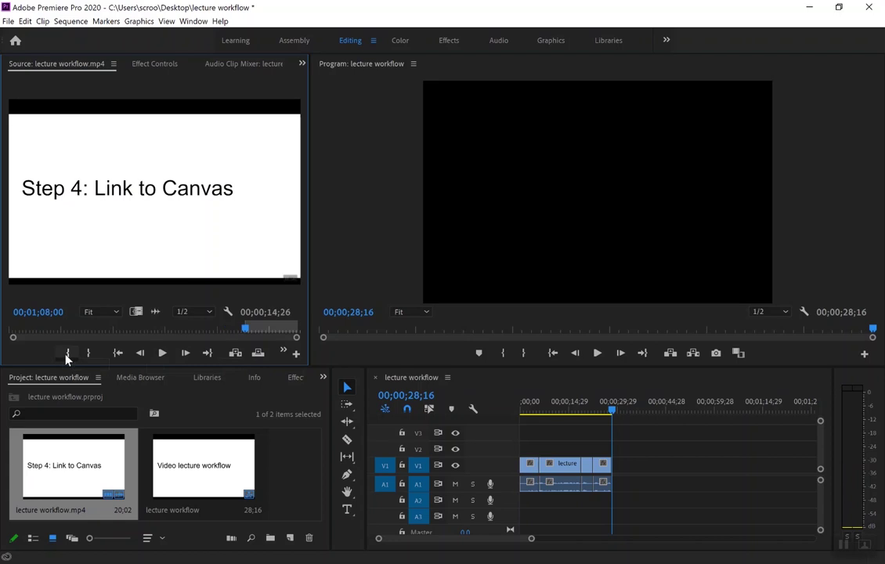
# Mark Out at 01;16;03 and insert the 8;06 Step 4 section, making the sequence 36;22 long
pyautogui.click(160, 353)
pyautogui.click(161, 353)
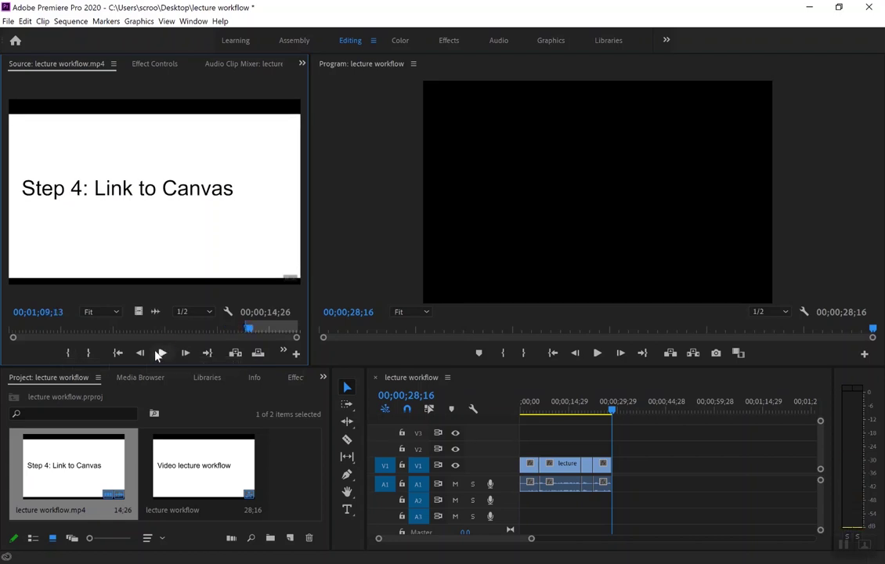
pyautogui.click(162, 353)
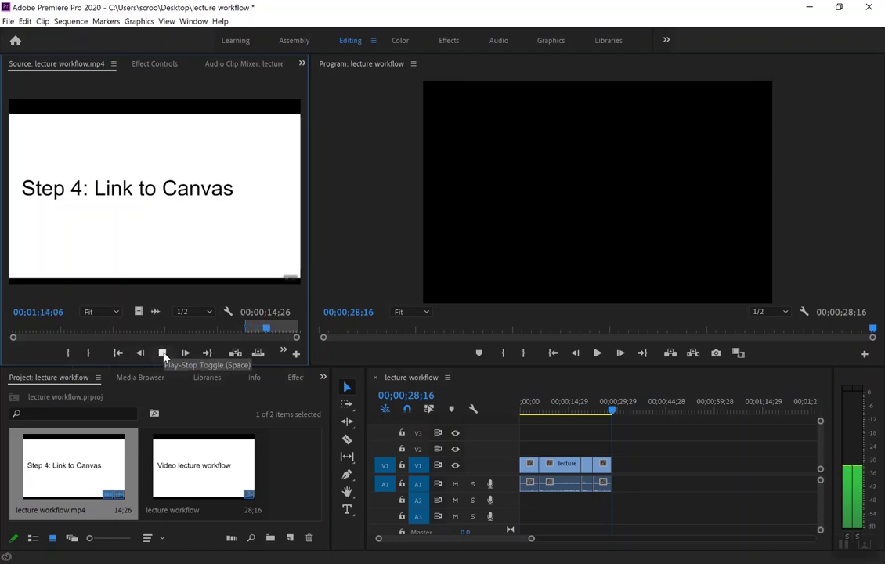
pyautogui.click(163, 354)
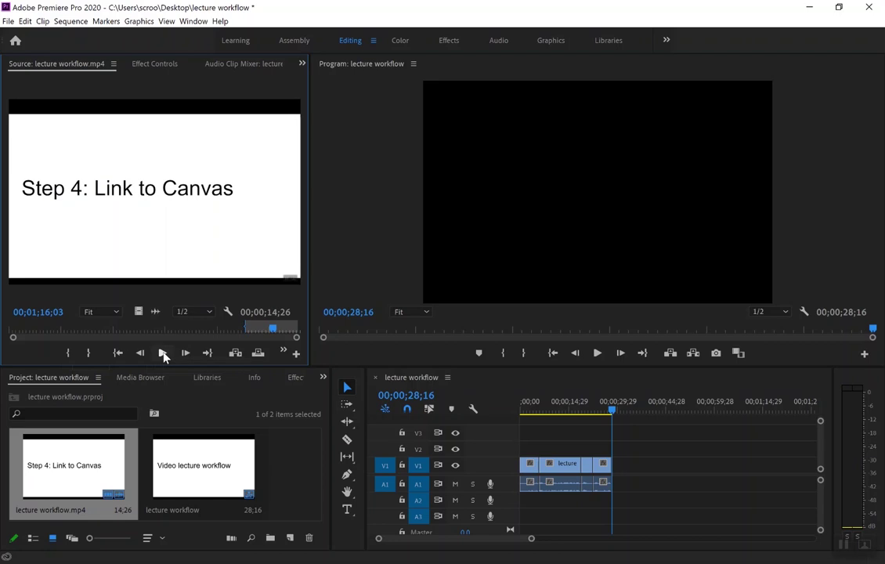
pyautogui.click(90, 354)
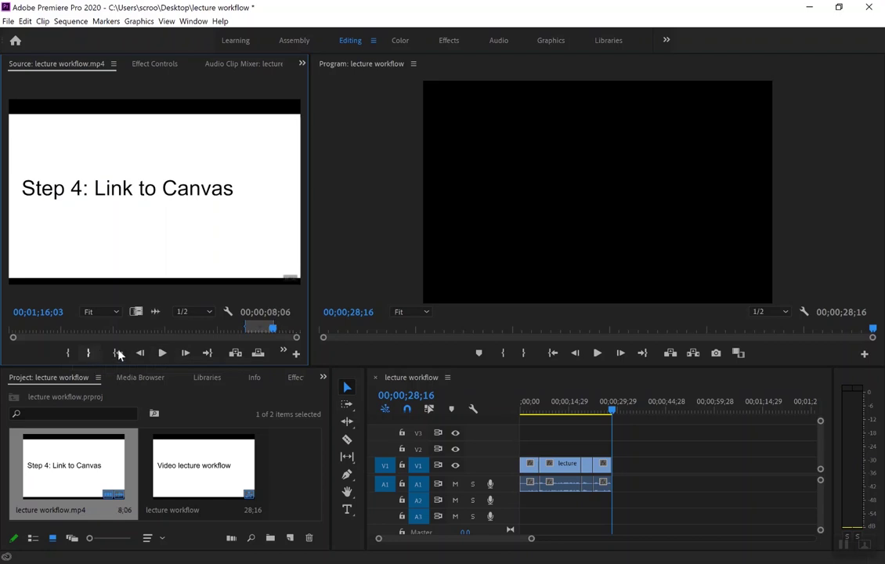
pyautogui.click(236, 353)
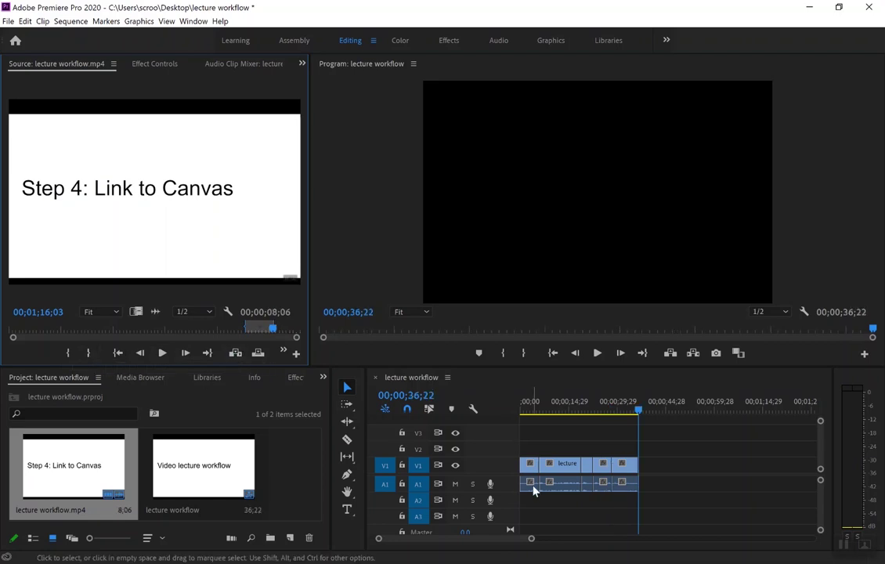
pyautogui.click(473, 379)
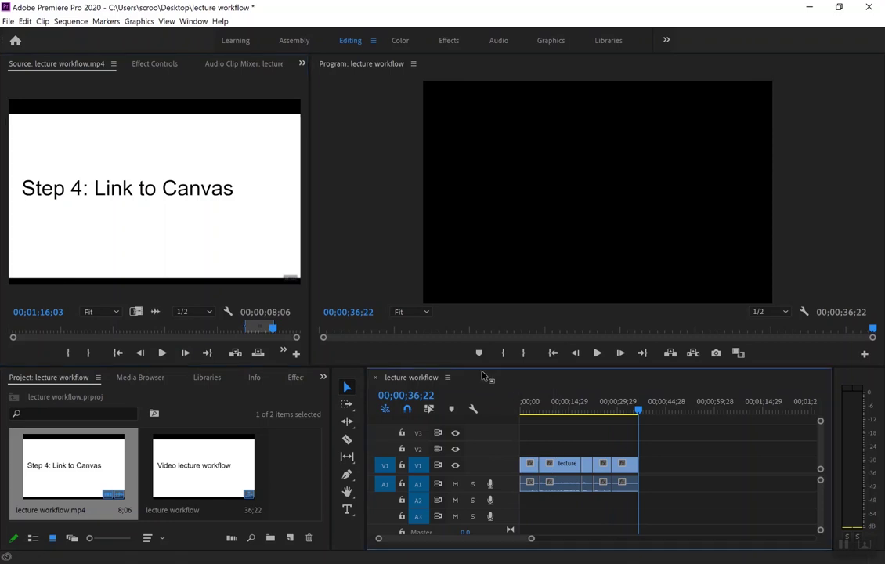
pyautogui.click(553, 353)
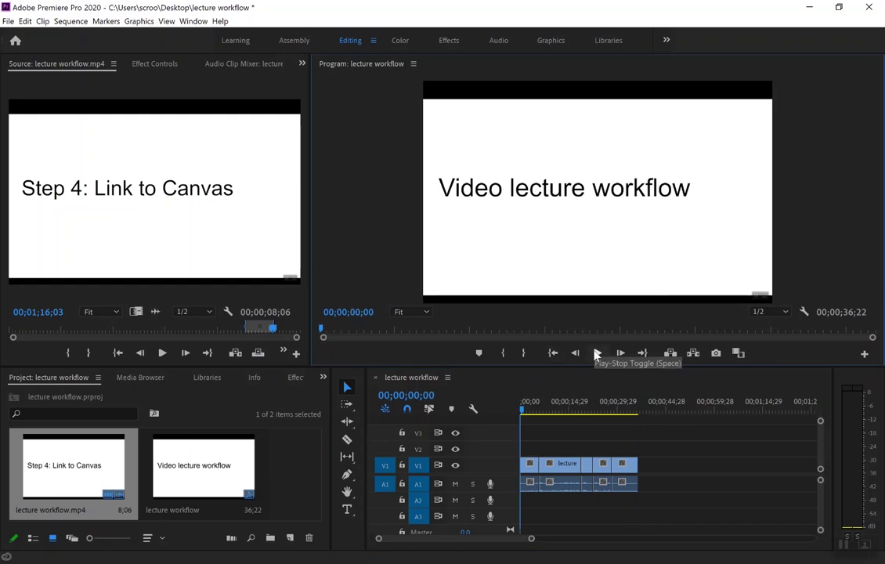
pyautogui.press('End')
pyautogui.click(511, 385)
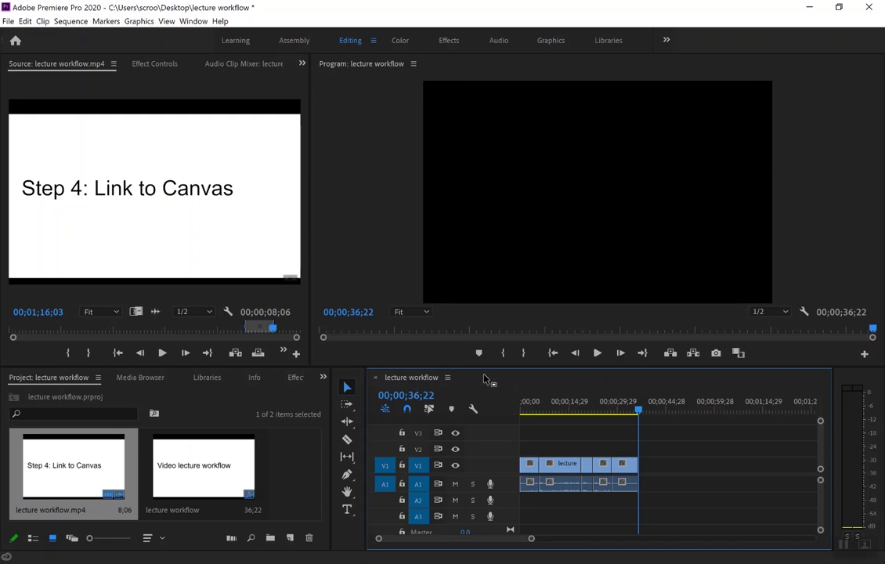
# Start a media export with H.264 format and bring up the output file's save location dialog
pyautogui.click(9, 22)
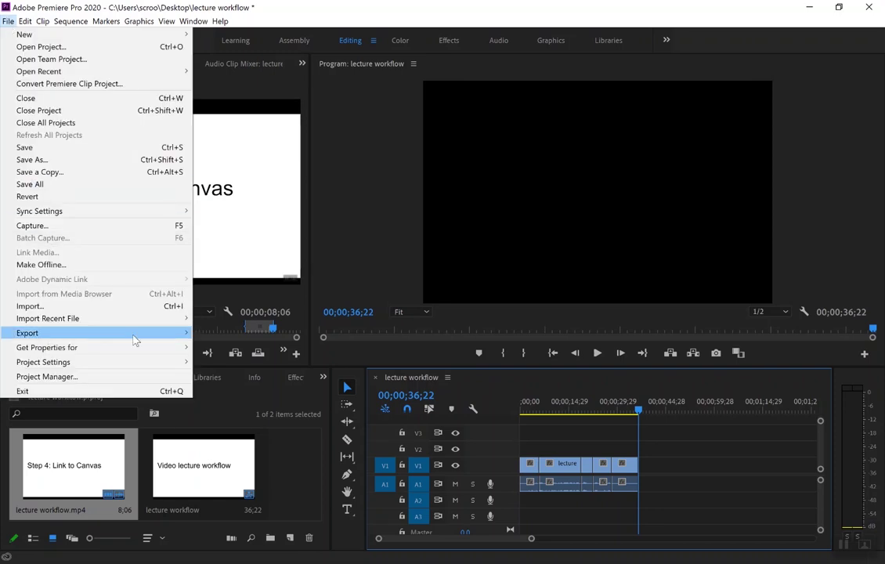
pyautogui.click(206, 333)
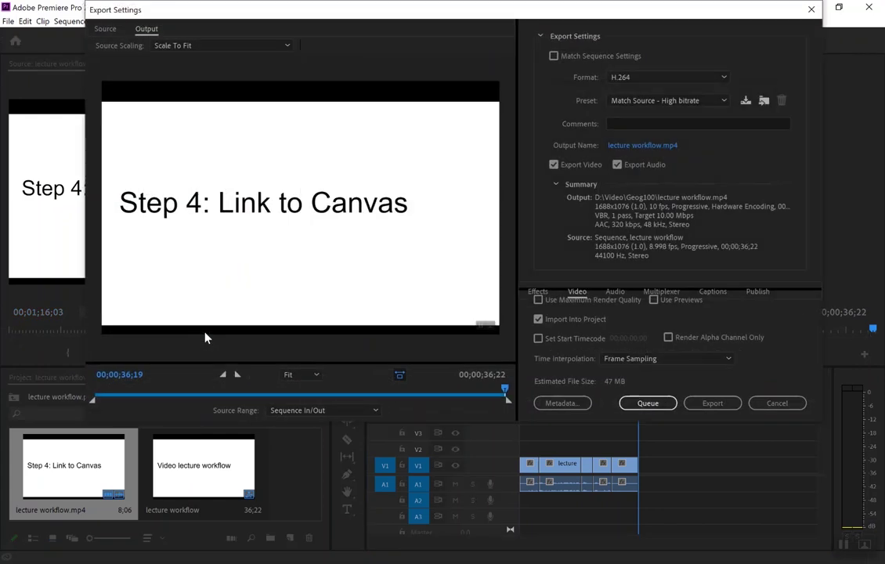
pyautogui.click(672, 78)
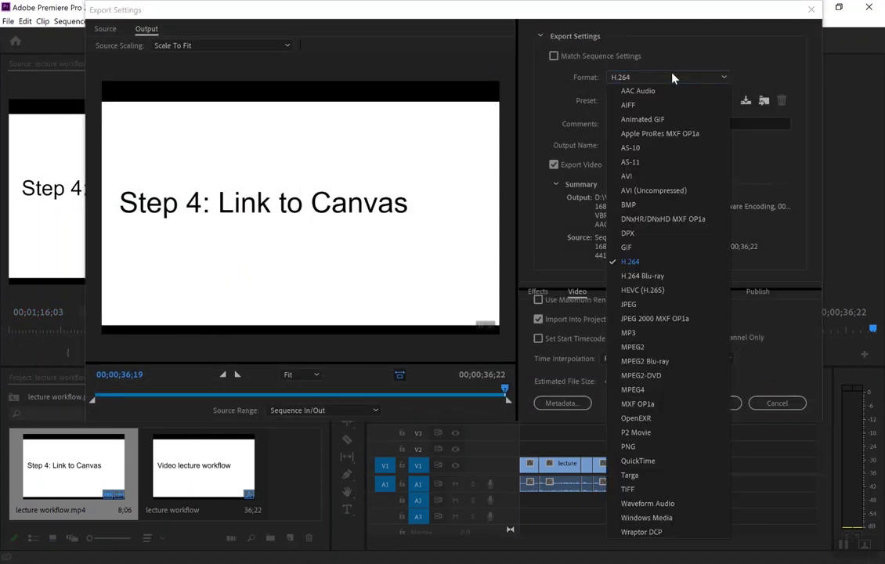
pyautogui.click(633, 261)
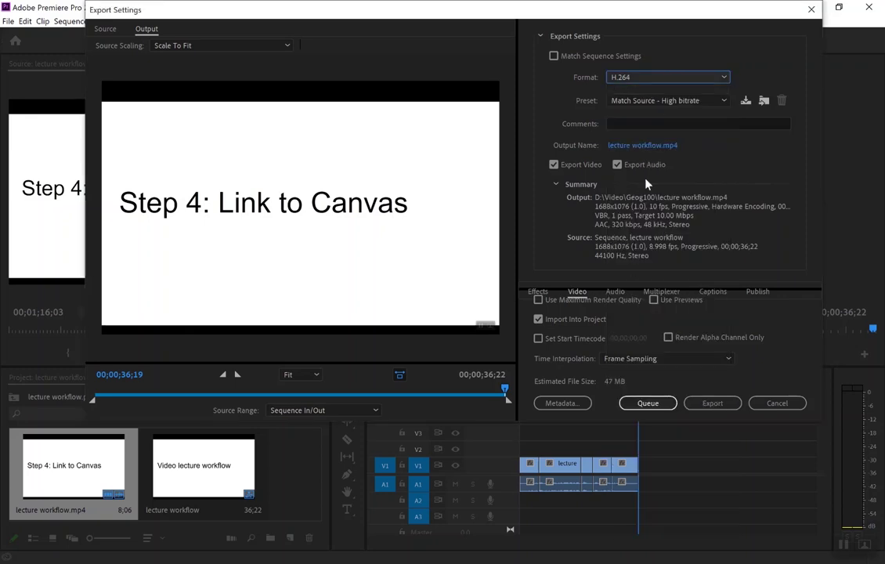
pyautogui.click(621, 145)
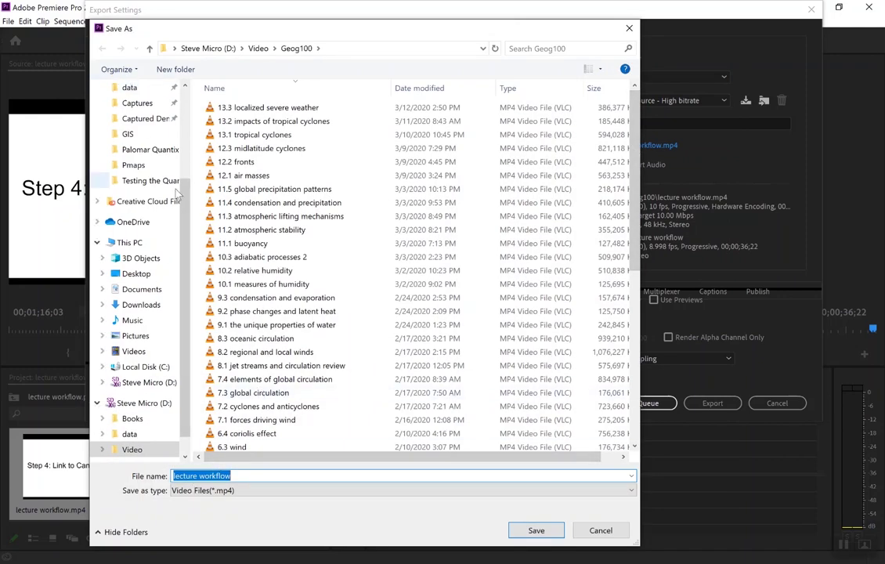
# Save the export to the Desktop as 'lecture workflow final.mp4'
pyautogui.scroll(5, 185, 200)
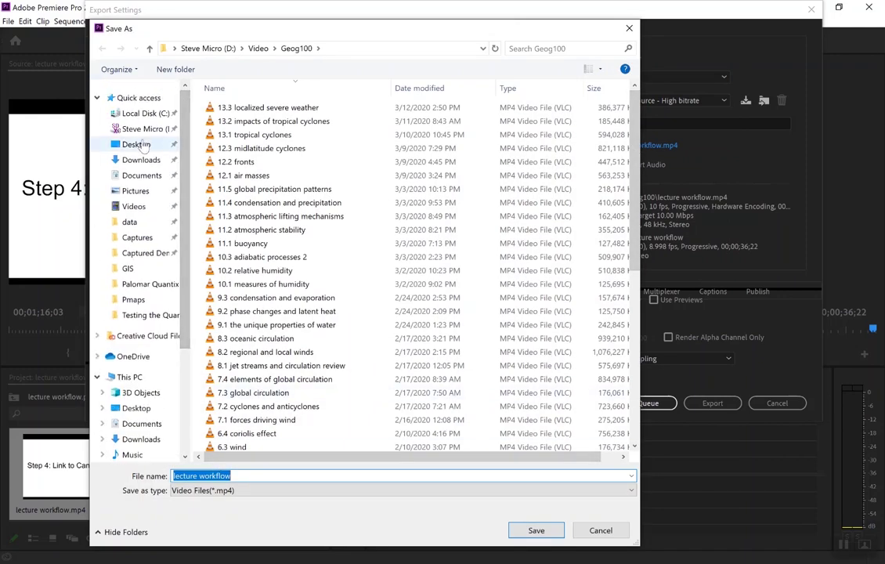
pyautogui.click(138, 145)
pyautogui.click(235, 475)
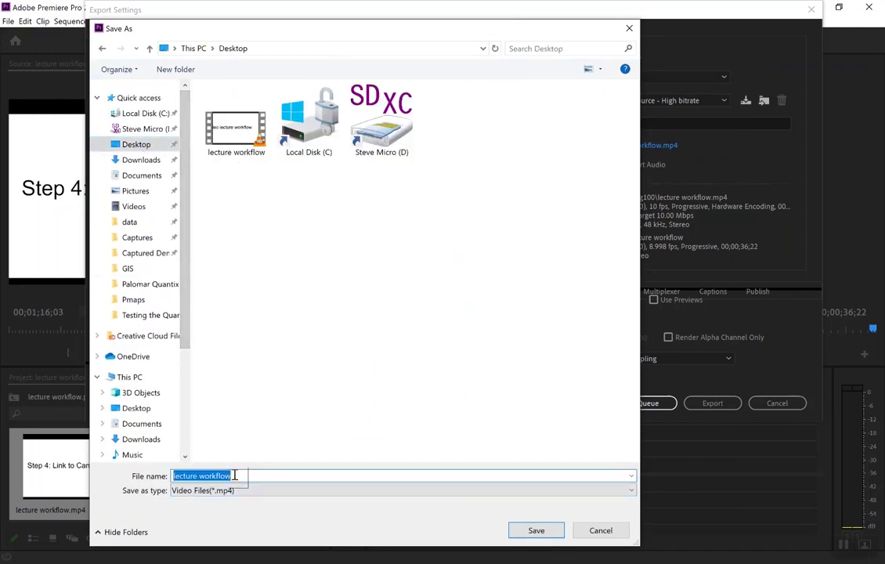
pyautogui.write('final')
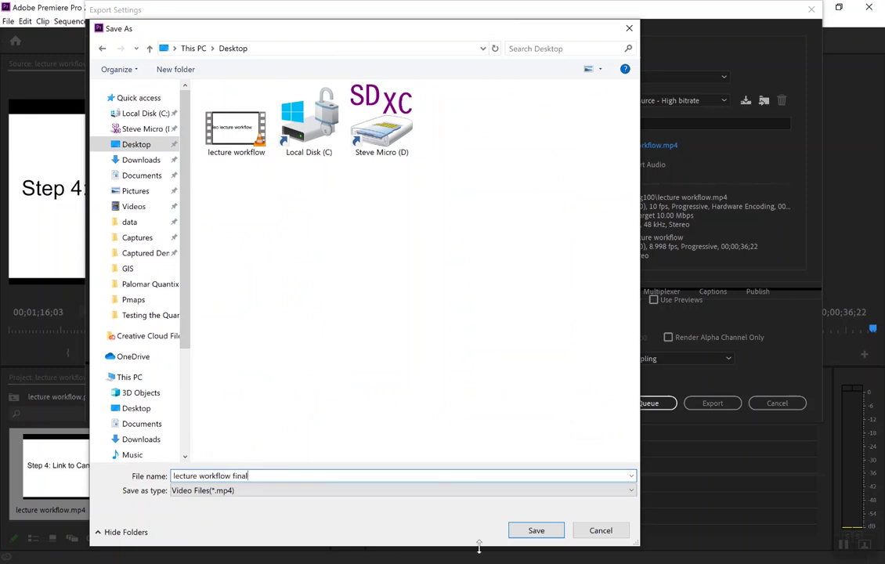
pyautogui.click(536, 530)
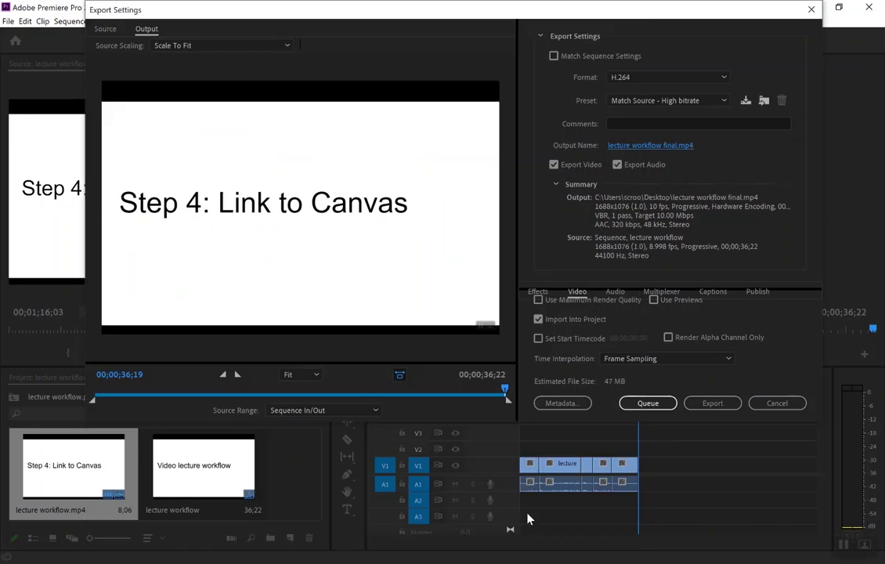
# Export the video, then play the 'lecture workflow final' file from the desktop in VLC
pyautogui.click(726, 402)
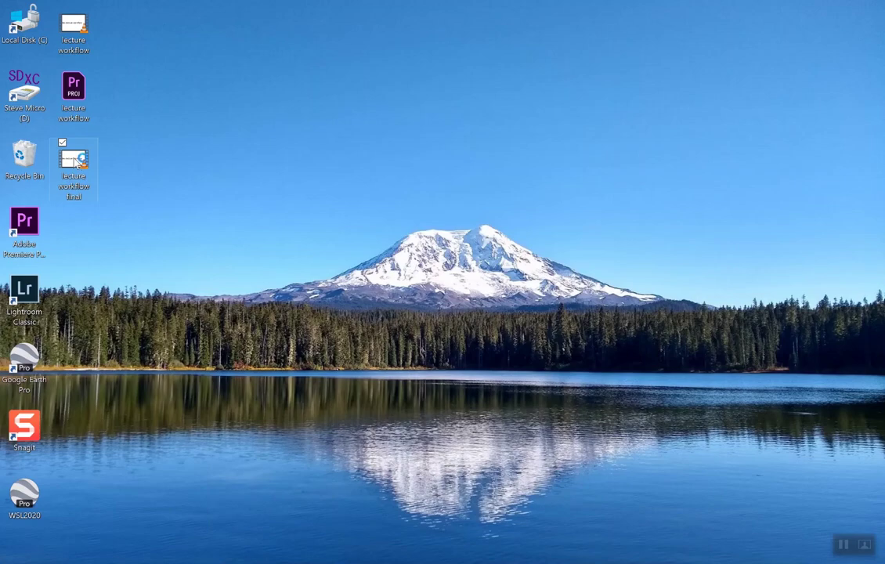
pyautogui.doubleClick(76, 161)
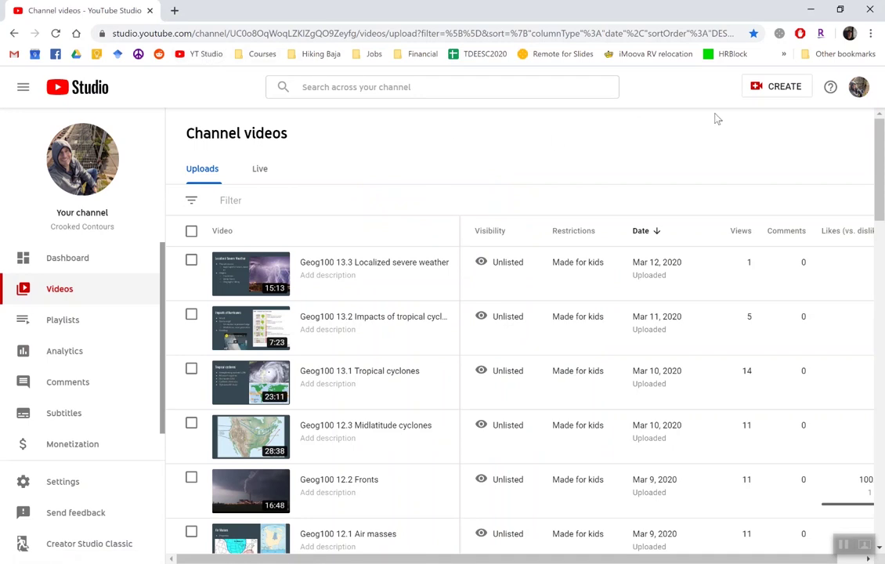
# Upload 'lecture workflow final' from the Desktop via CREATE > Upload video in YouTube Studio
pyautogui.click(758, 87)
pyautogui.click(759, 113)
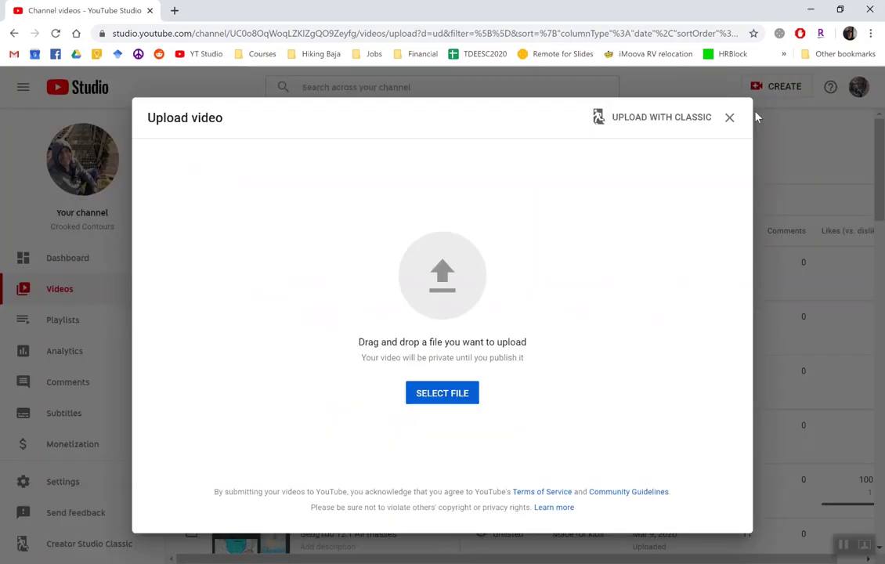
pyautogui.click(449, 394)
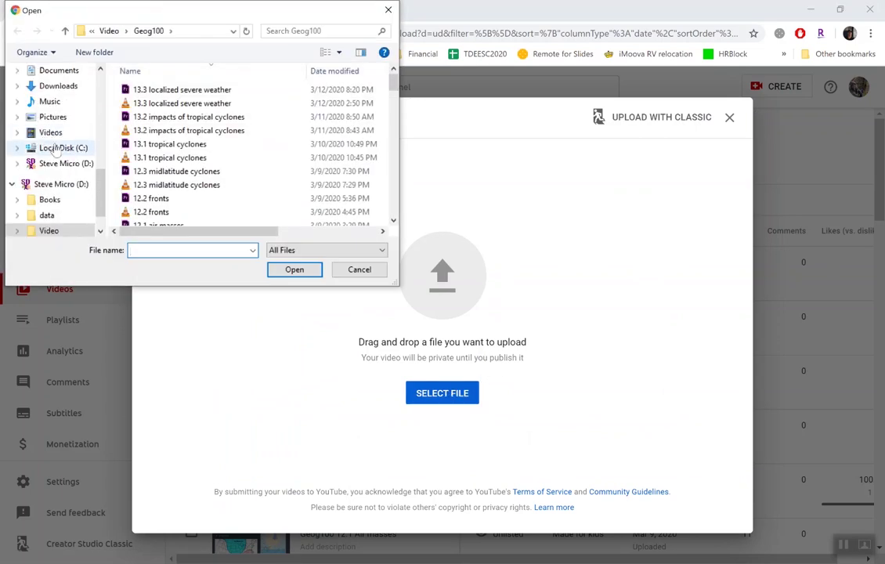
pyautogui.scroll(10, 71, 125)
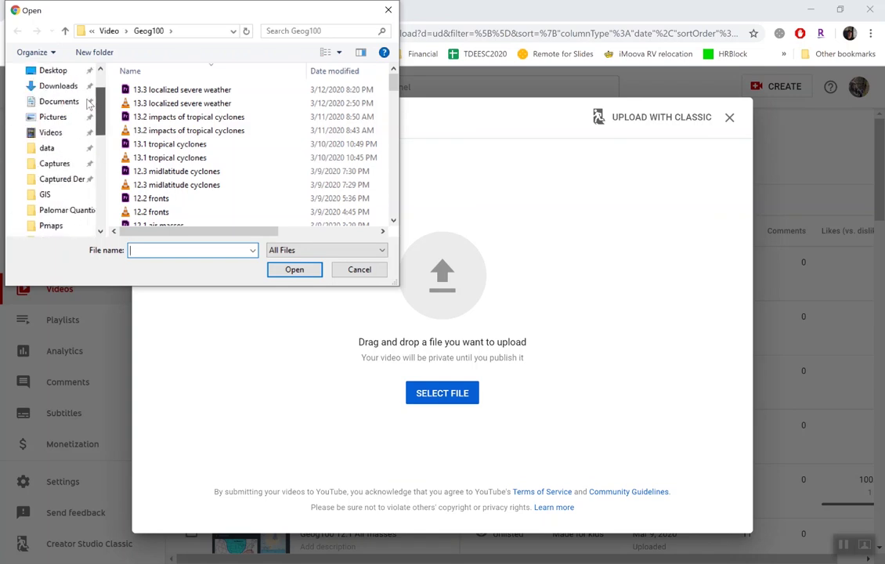
pyautogui.click(55, 101)
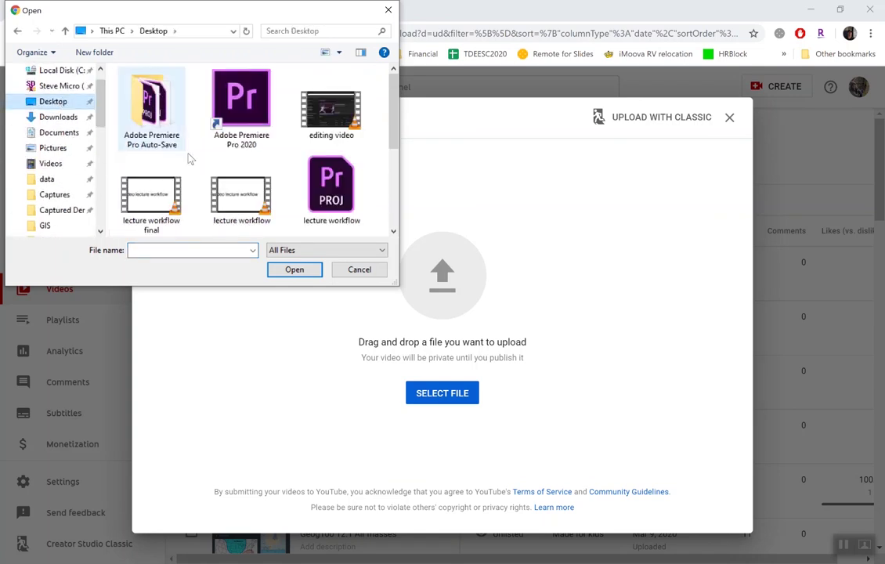
pyautogui.doubleClick(154, 200)
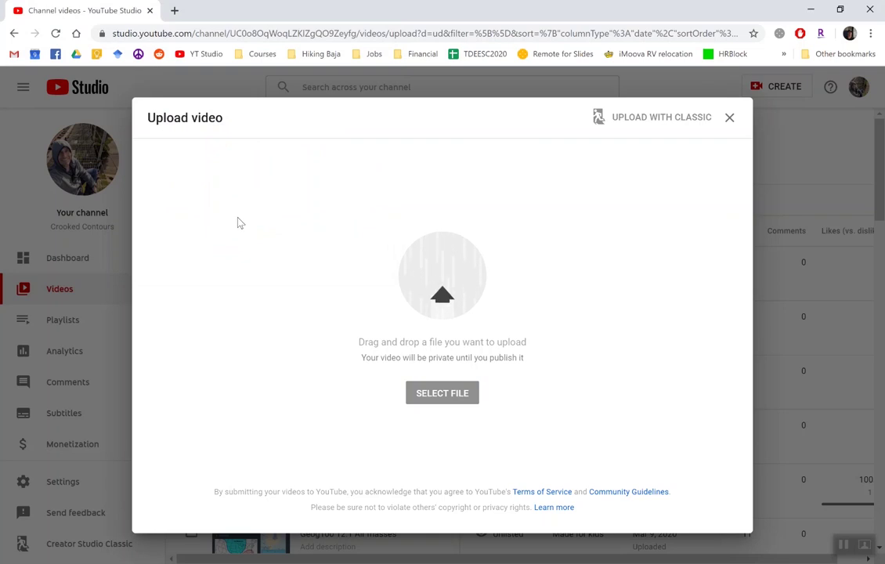
# Change the upload's title to 'Lecture Workflow Example'
pyautogui.tripleClick(271, 243)
pyautogui.click(174, 243)
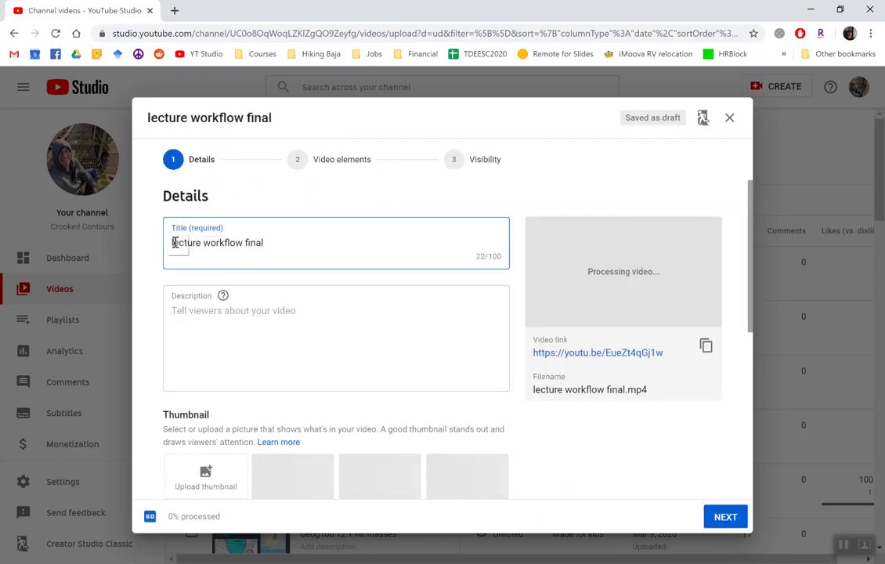
pyautogui.press('Delete')
pyautogui.write('L')
pyautogui.click(205, 244)
pyautogui.press('Delete')
pyautogui.write('W')
pyautogui.click(271, 243)
pyautogui.press('BackSpace')
pyautogui.press('BackSpace')
pyautogui.press('BackSpace')
pyautogui.press('BackSpace')
pyautogui.press('BackSpace')
pyautogui.write('Example')
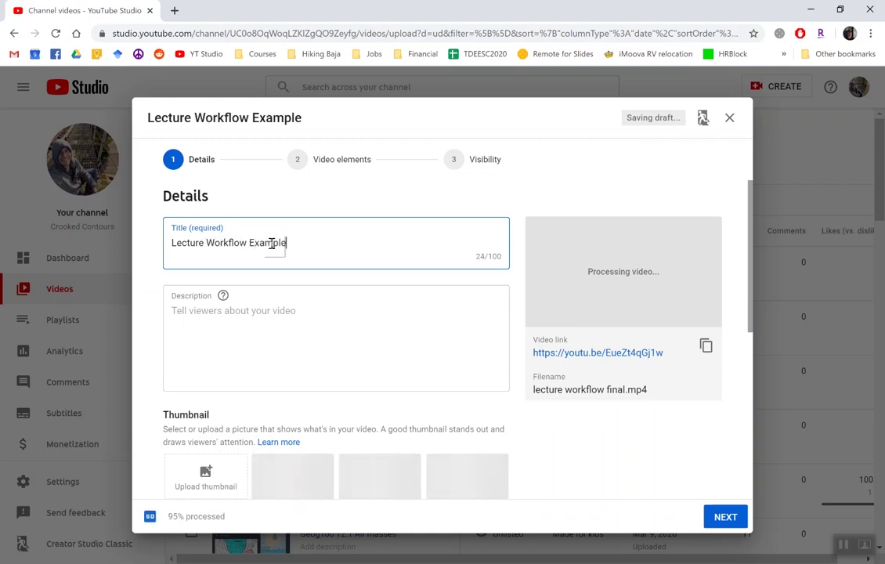
# Set the Audience option to 'Yes, it's made for kids'
pyautogui.scroll(-1, 341, 307)
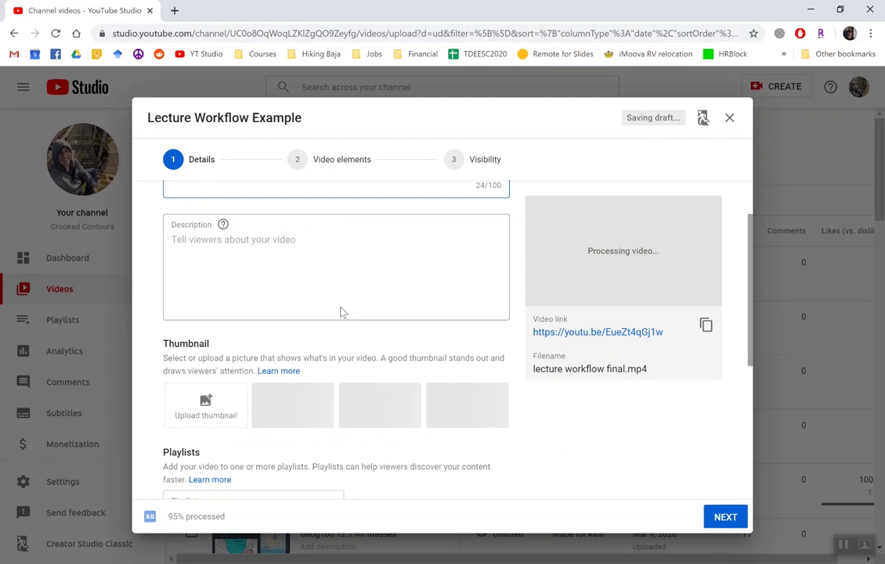
pyautogui.scroll(-4, 341, 309)
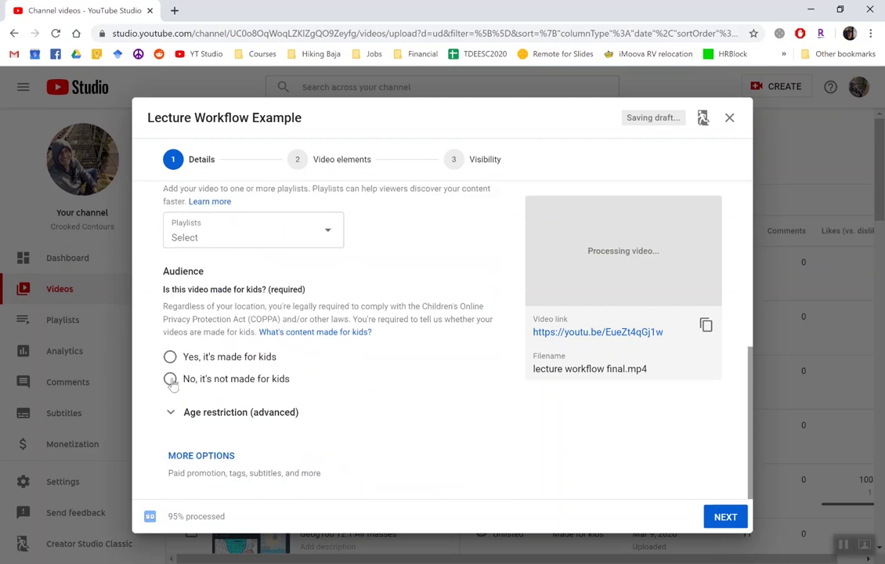
pyautogui.click(170, 356)
# Set the video's visibility to Unlisted, save it, and close the 'Video published' confirmation
pyautogui.click(728, 517)
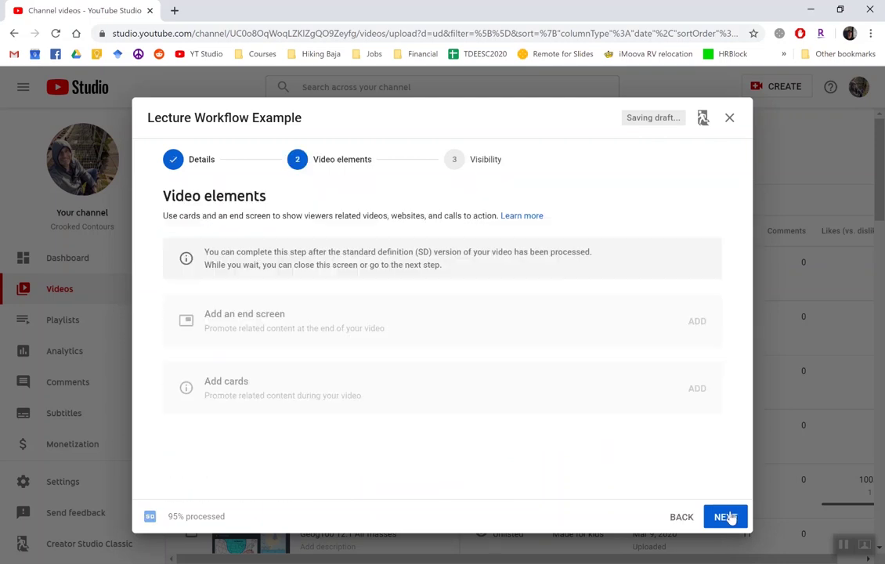
pyautogui.click(725, 517)
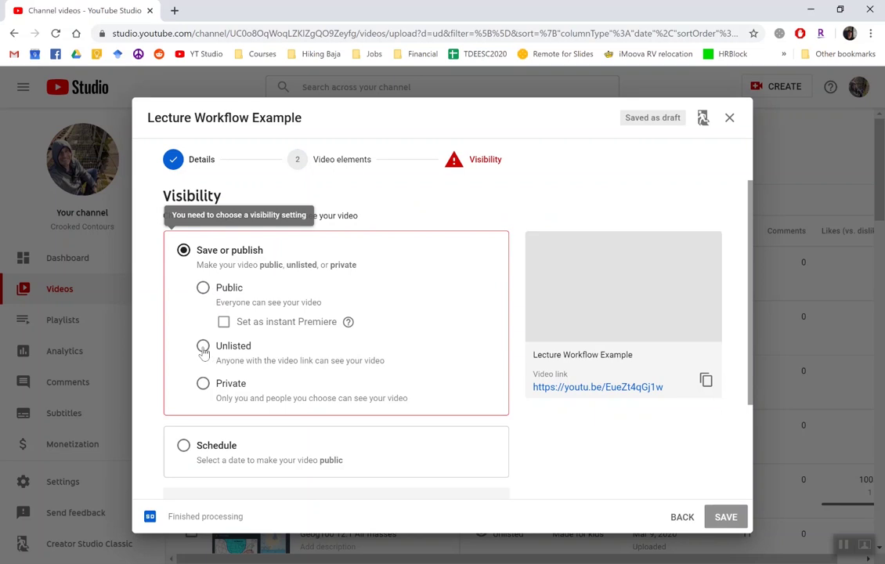
pyautogui.click(203, 347)
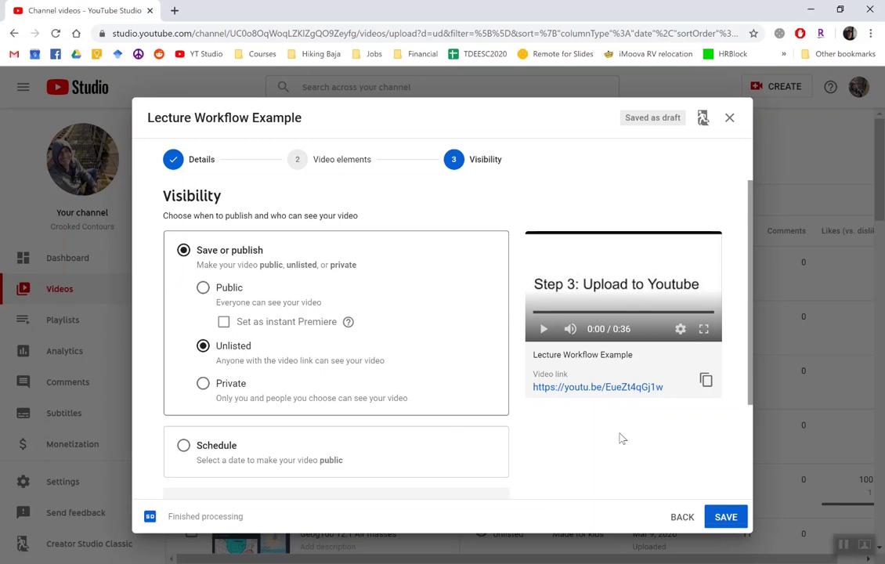
pyautogui.click(717, 515)
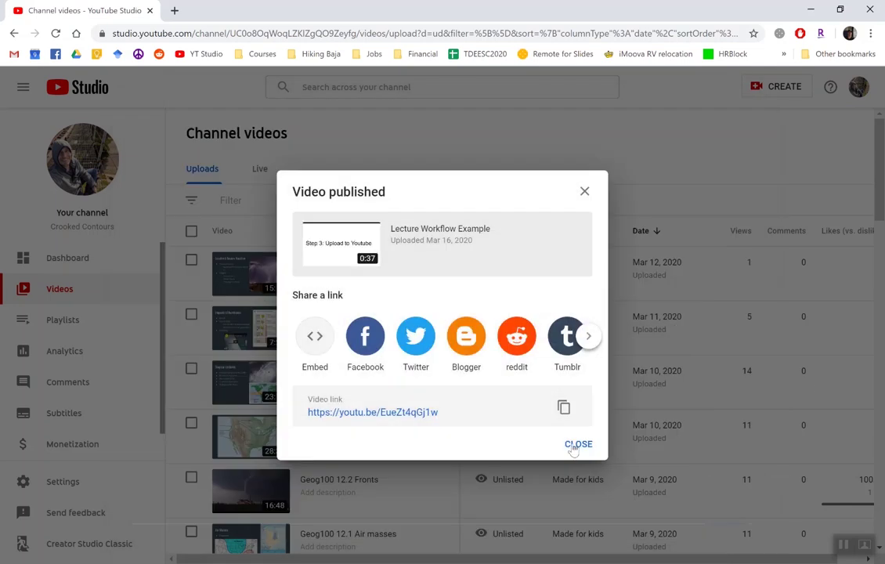
pyautogui.click(574, 444)
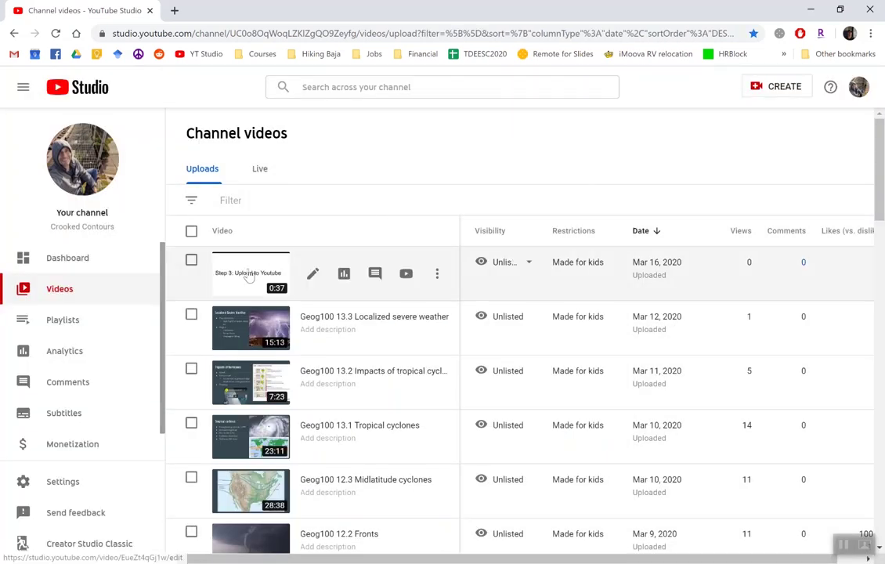
# Open the Lecture Workflow Example video's details and its youtu.be link in a new tab
pyautogui.click(247, 274)
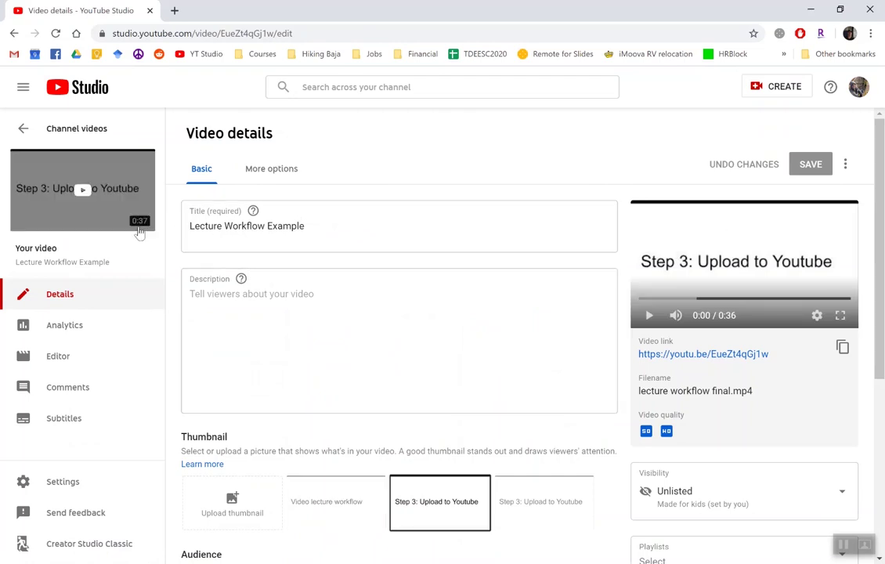
pyautogui.click(705, 356)
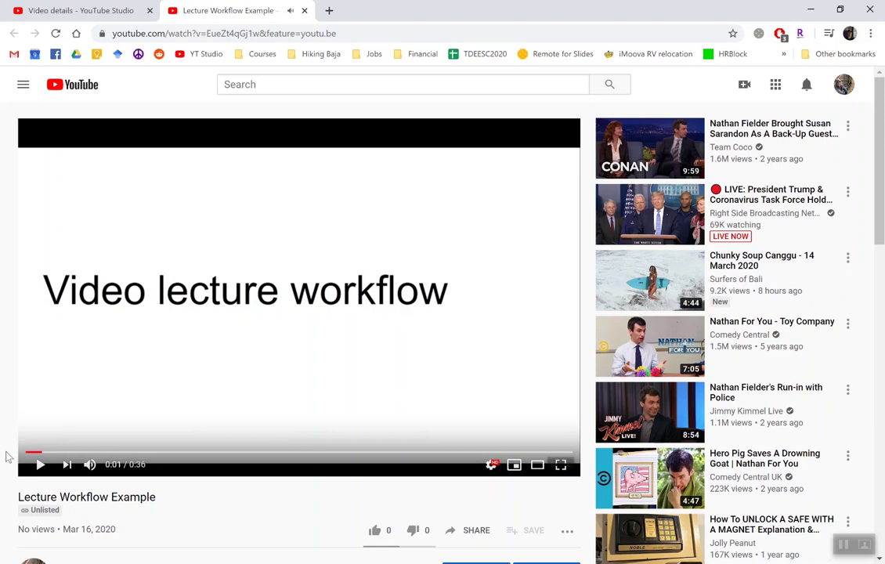
# Copy the unlisted video's youtu.be short link from the Share dialog, then close the dialog
pyautogui.scroll(-1, 9, 454)
pyautogui.click(470, 492)
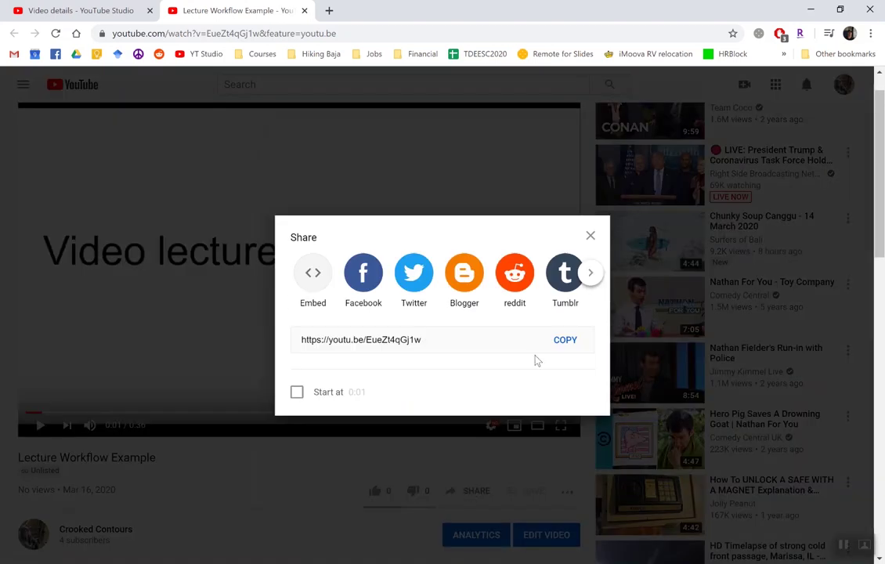
pyautogui.click(570, 343)
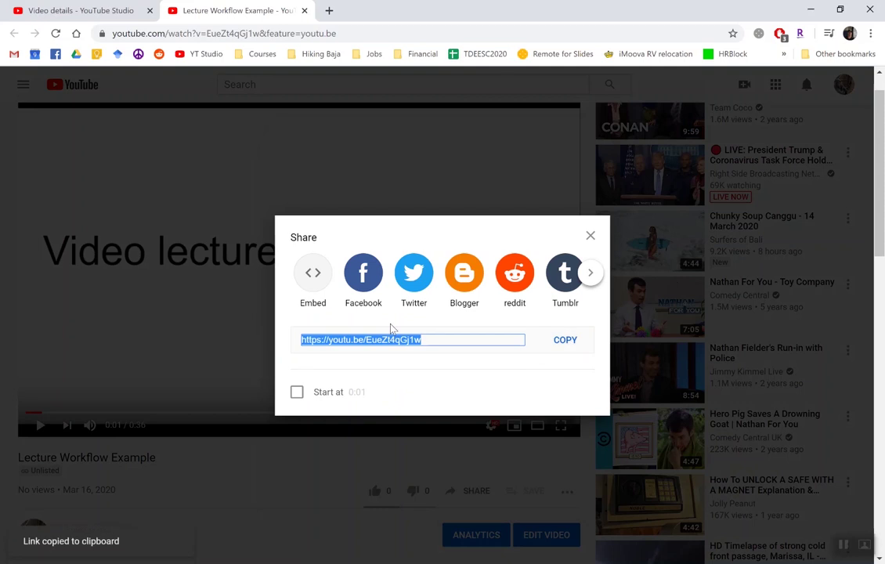
pyautogui.press('Escape')
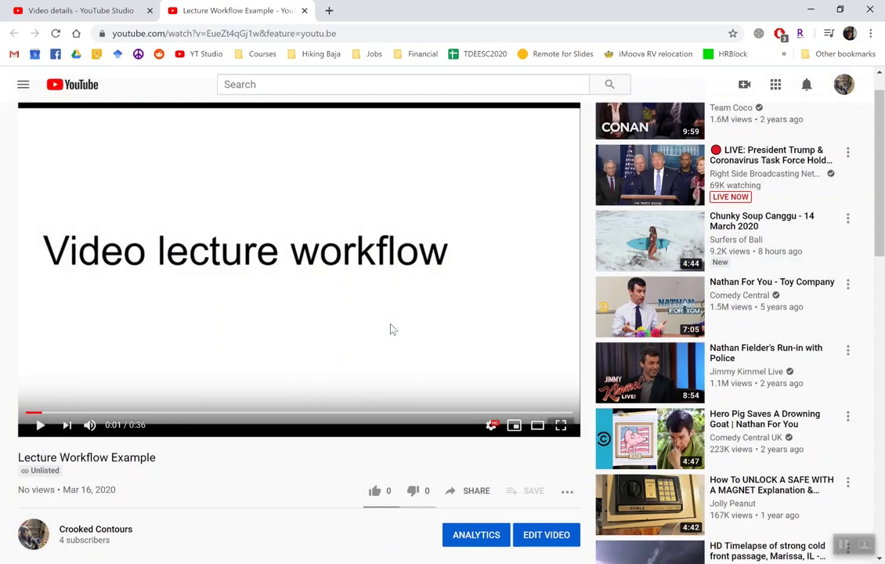